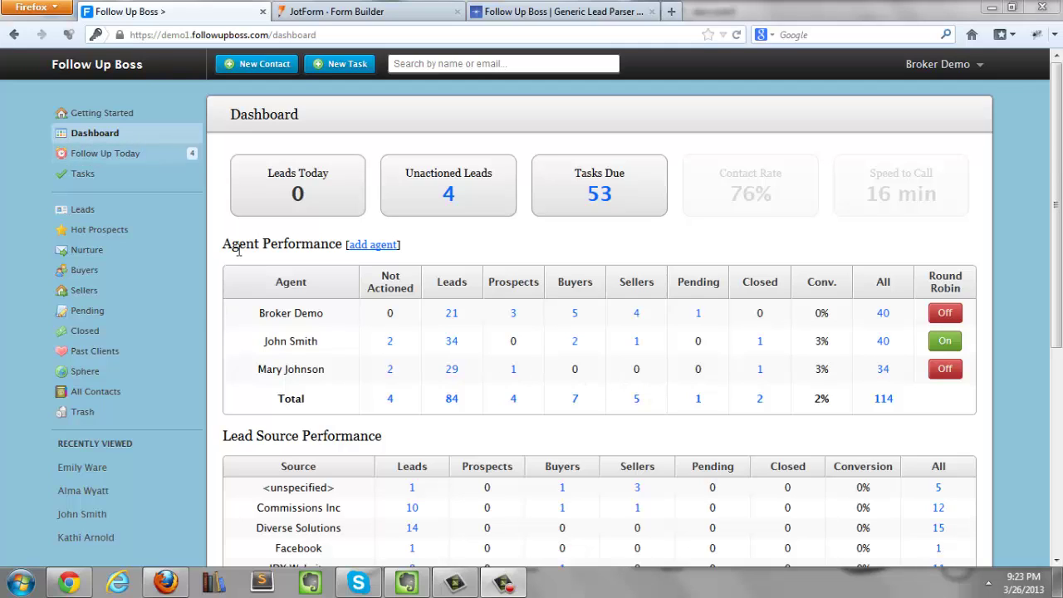
Step: Open My Settings from the Broker Demo menu and highlight the lead-forwarding email address
click(940, 66)
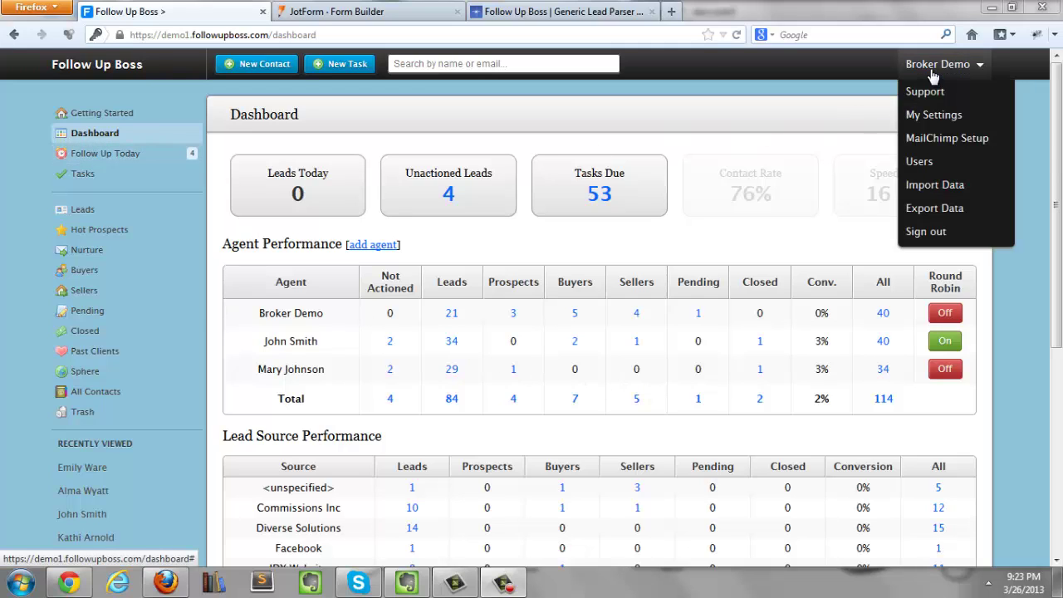
click(924, 115)
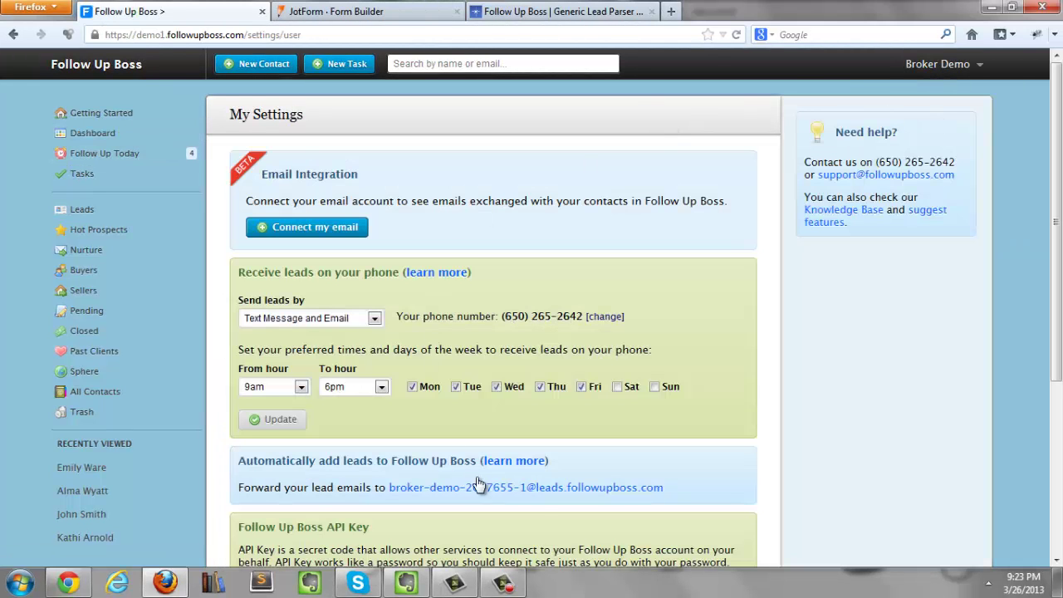
drag(666, 488, 393, 496)
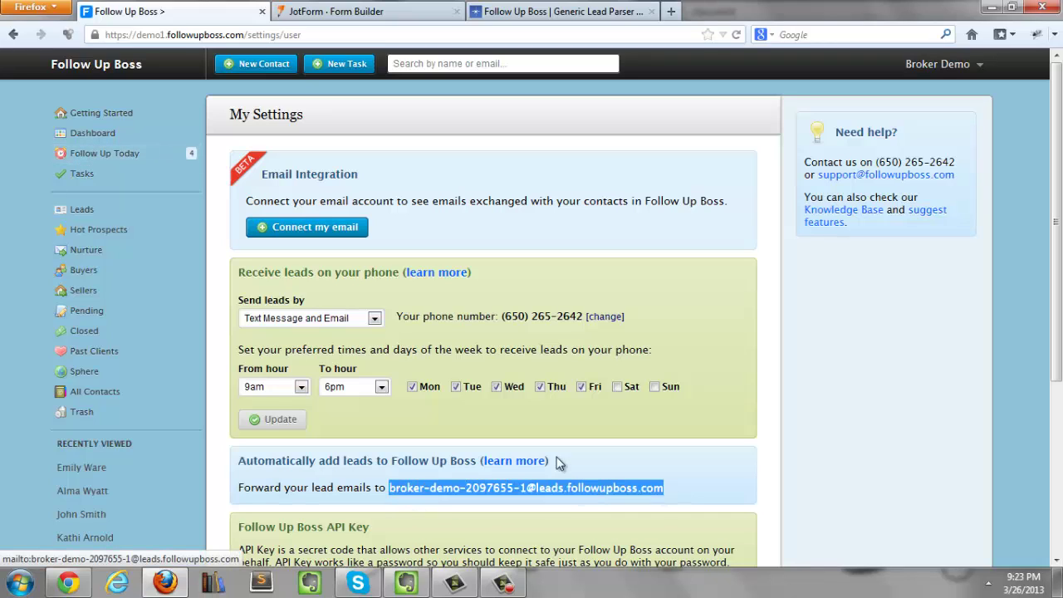
Step: Open the Users page and highlight the round-robin address and agents' lead emails
mouse_move(939, 64)
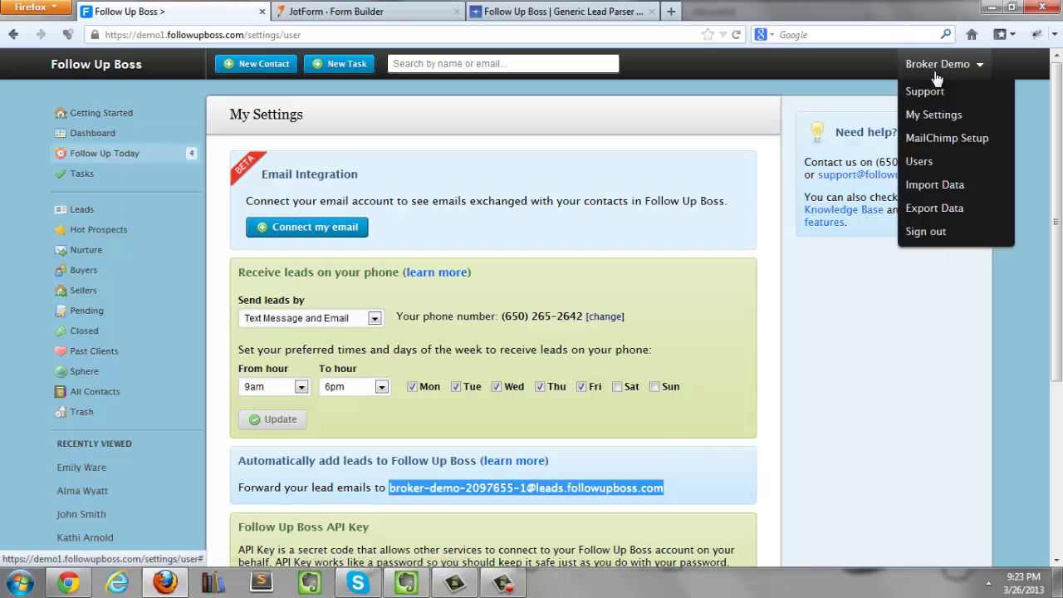
click(919, 161)
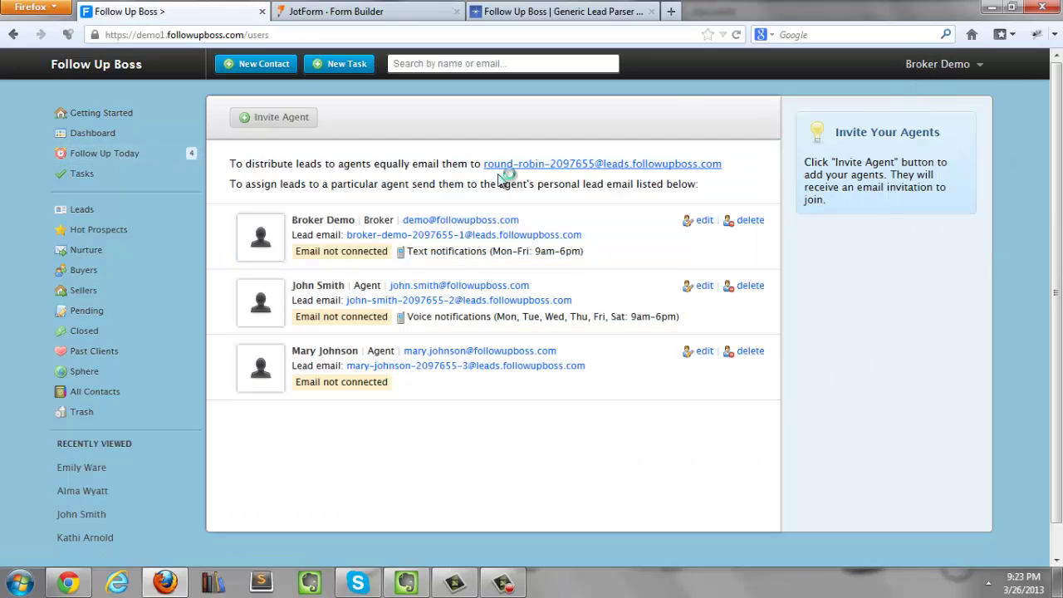
drag(729, 167, 485, 166)
drag(752, 170, 487, 176)
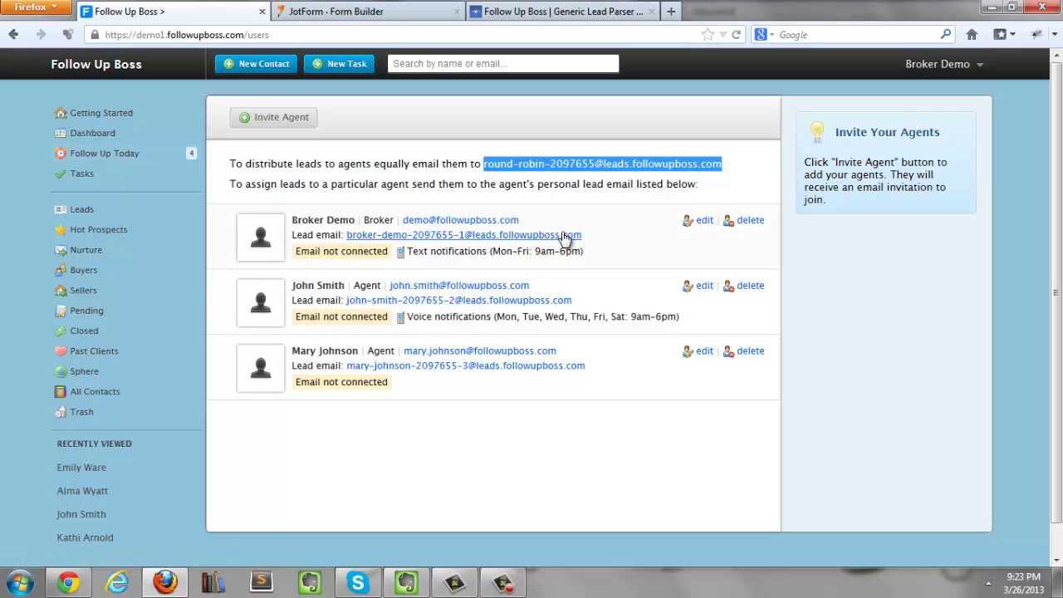
drag(597, 241, 342, 241)
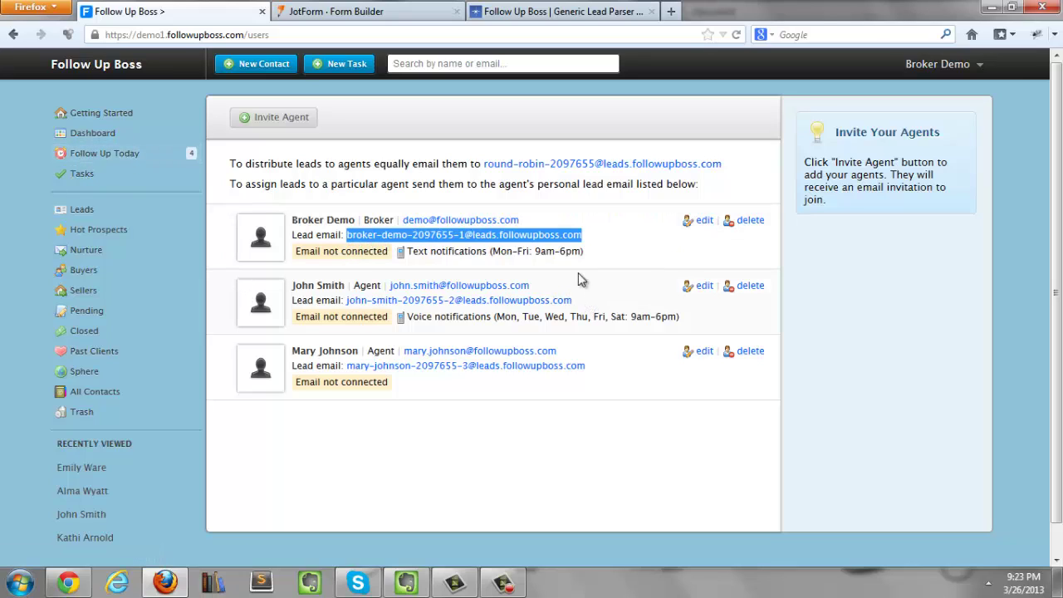
drag(593, 371, 346, 371)
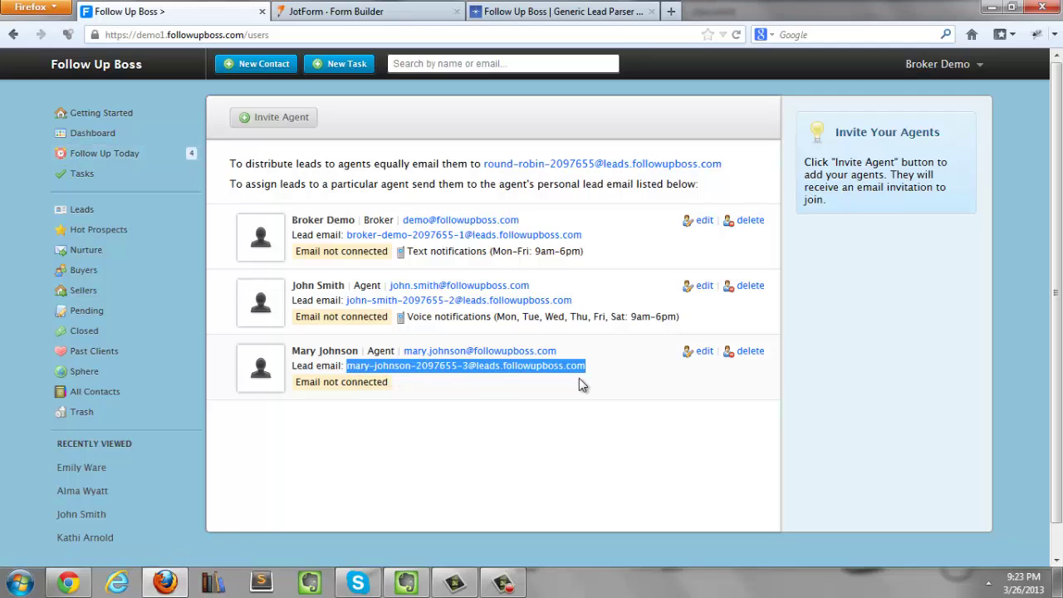
click(601, 370)
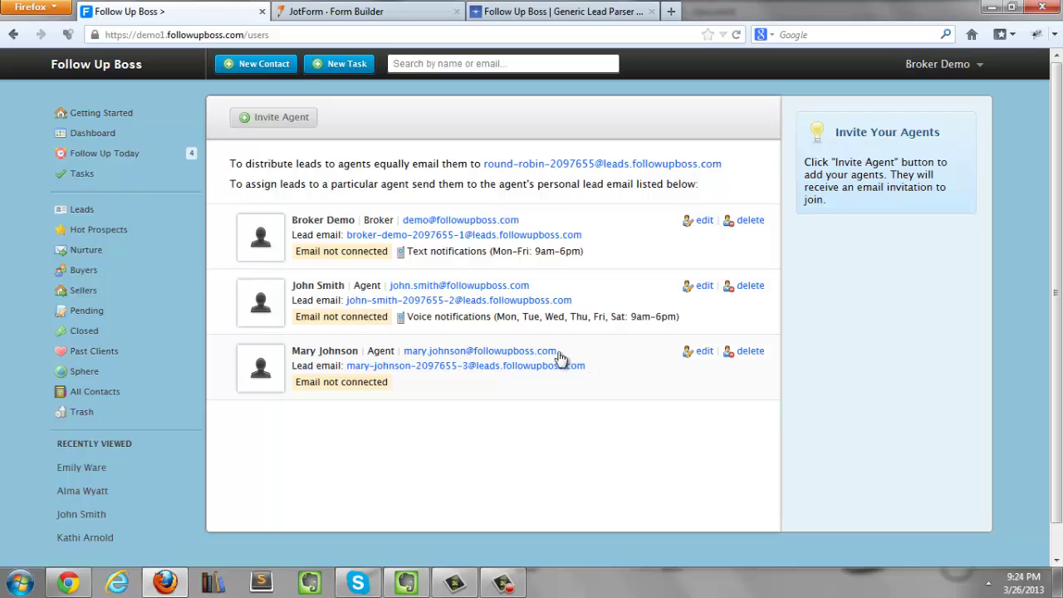
Step: Sign up for JotForm with the pasted agent lead email and a password
click(359, 13)
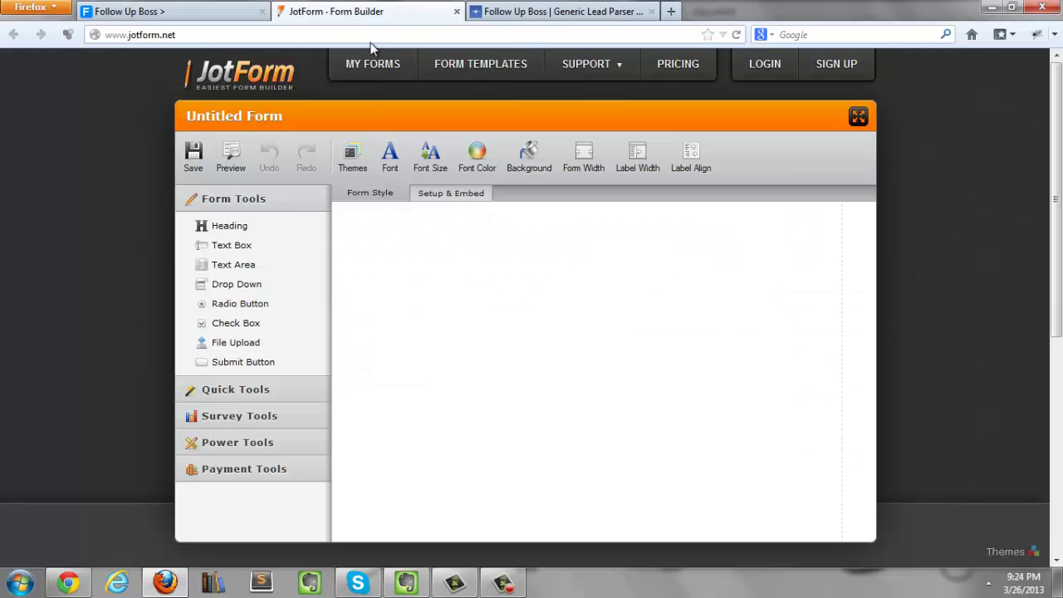
click(834, 70)
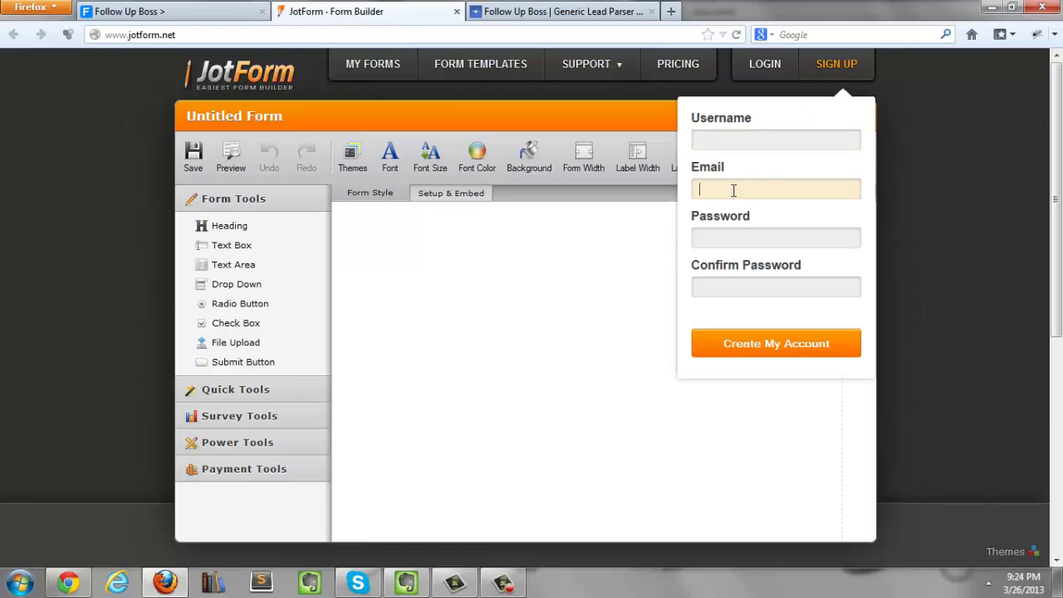
key(ctrl+v)
click(741, 236)
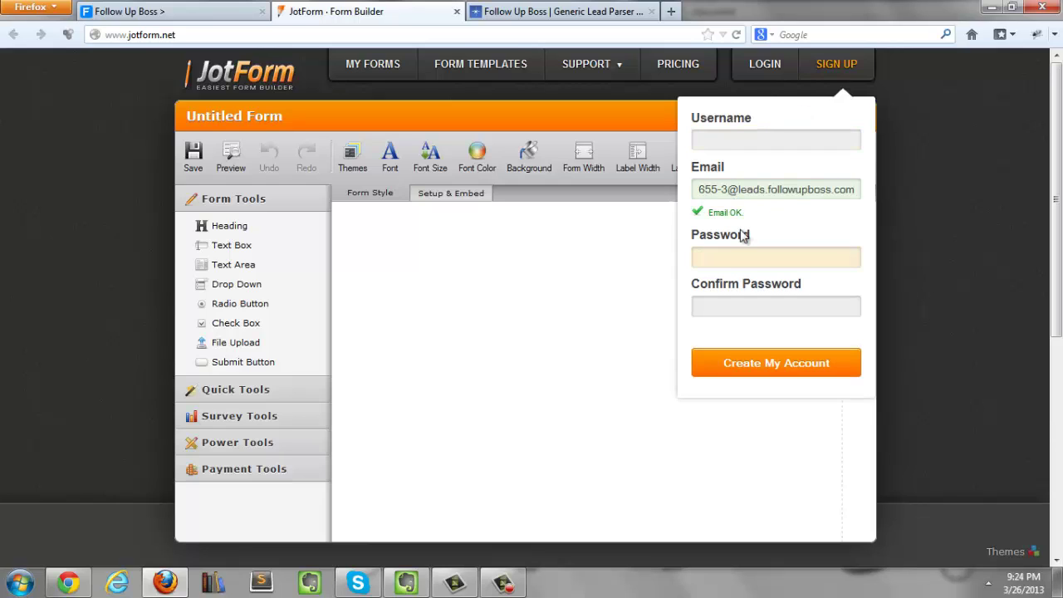
click(464, 244)
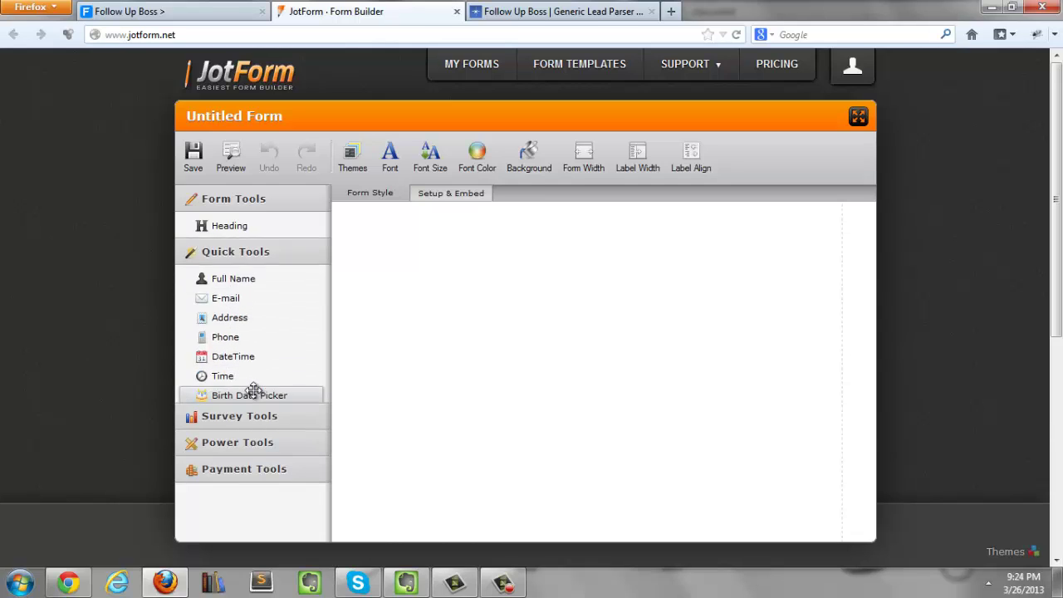
Step: Add Full Name, E-mail and Phone Number fields from Quick Tools
click(254, 391)
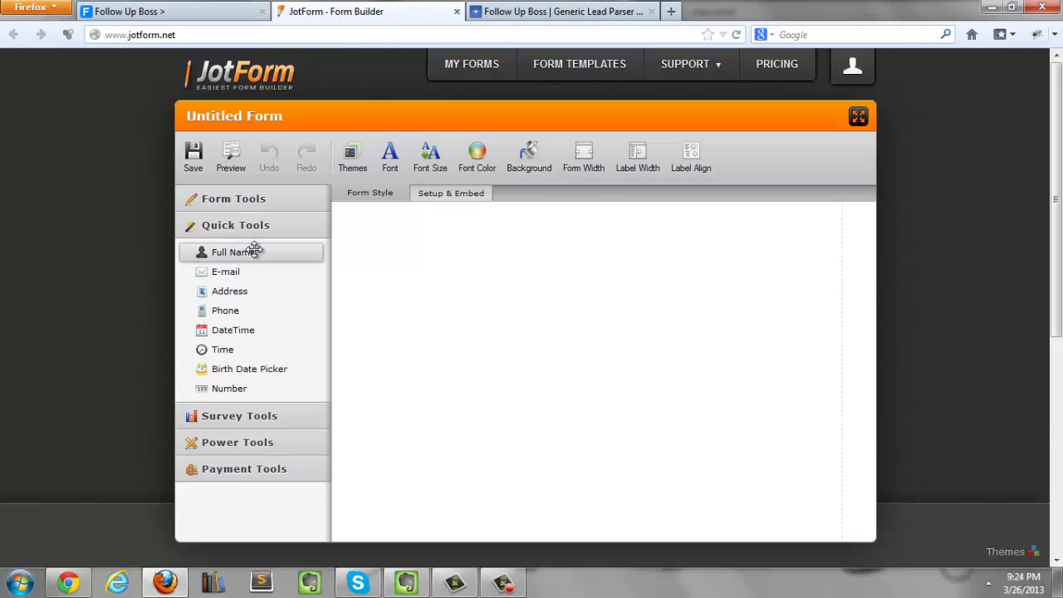
click(253, 250)
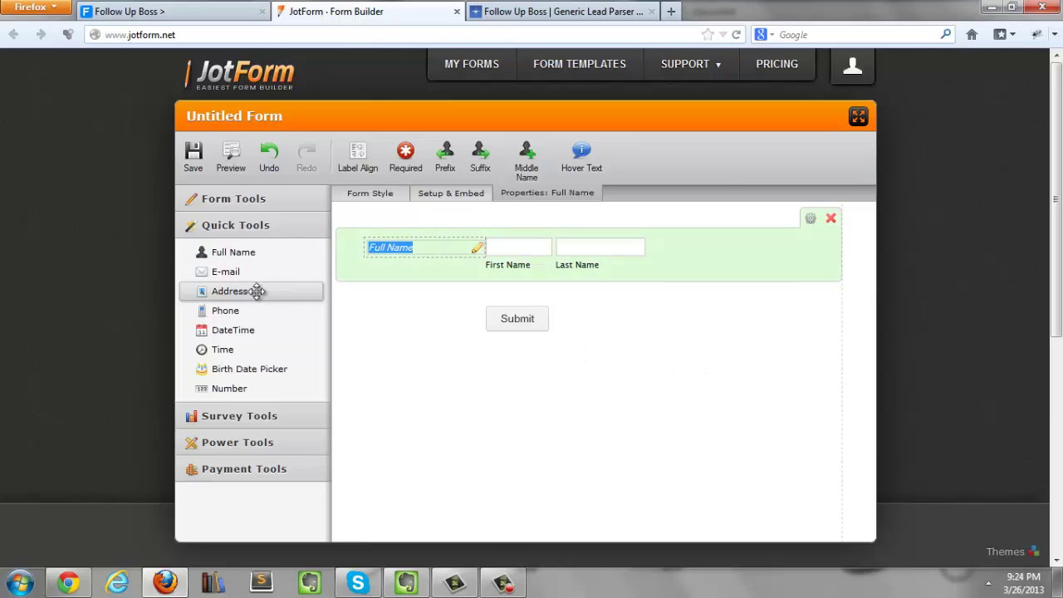
click(236, 275)
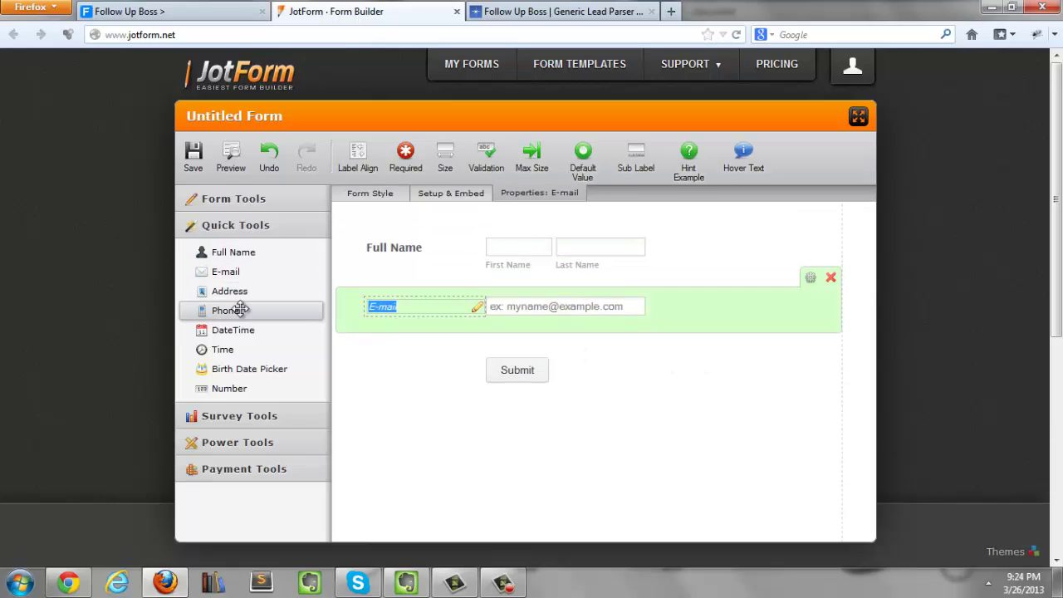
click(230, 310)
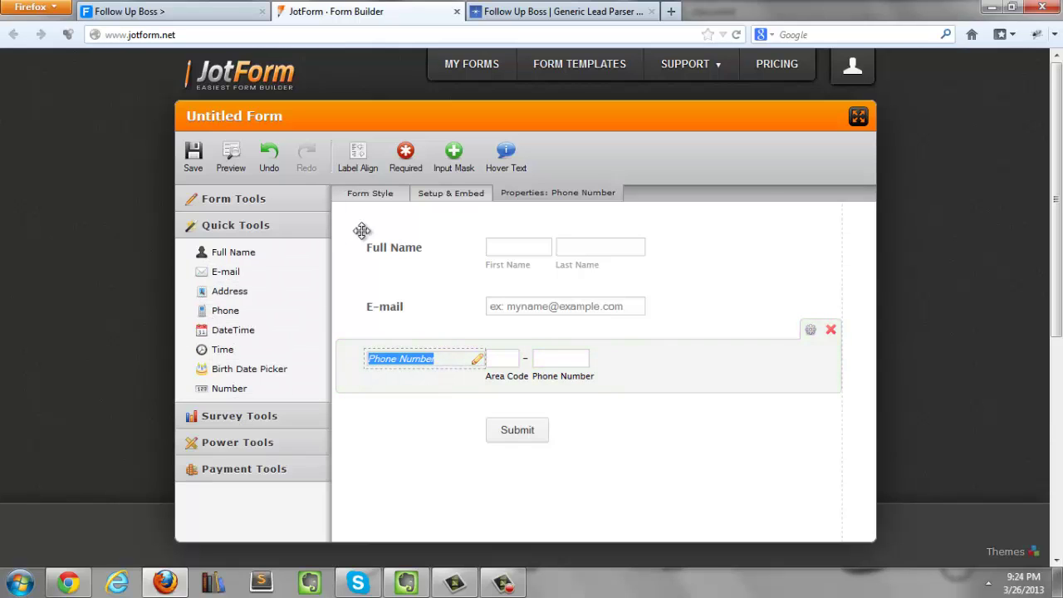
Step: Add a Text Area labelled 'What are you looking for?' below Phone Number
click(261, 203)
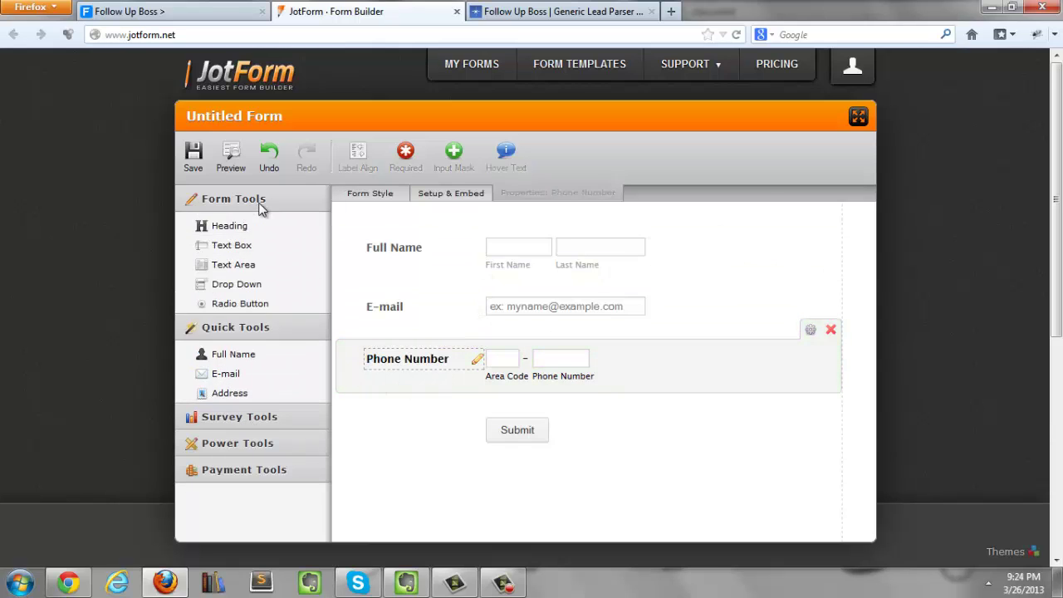
click(243, 265)
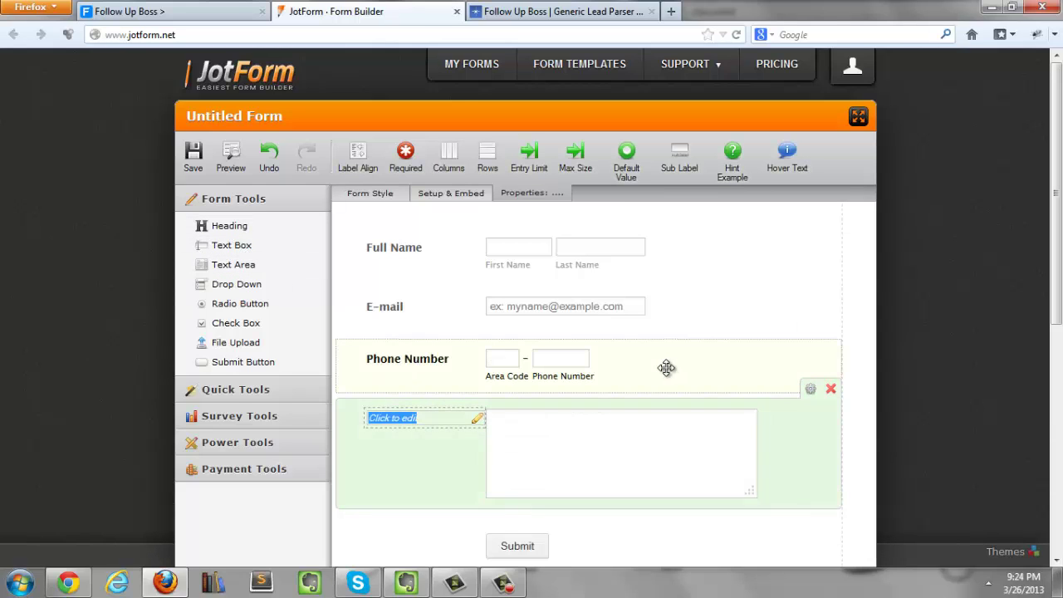
text(M)
text(e)
key(BackSpace)
key(BackSpace)
text(What are you looking)
key(Return)
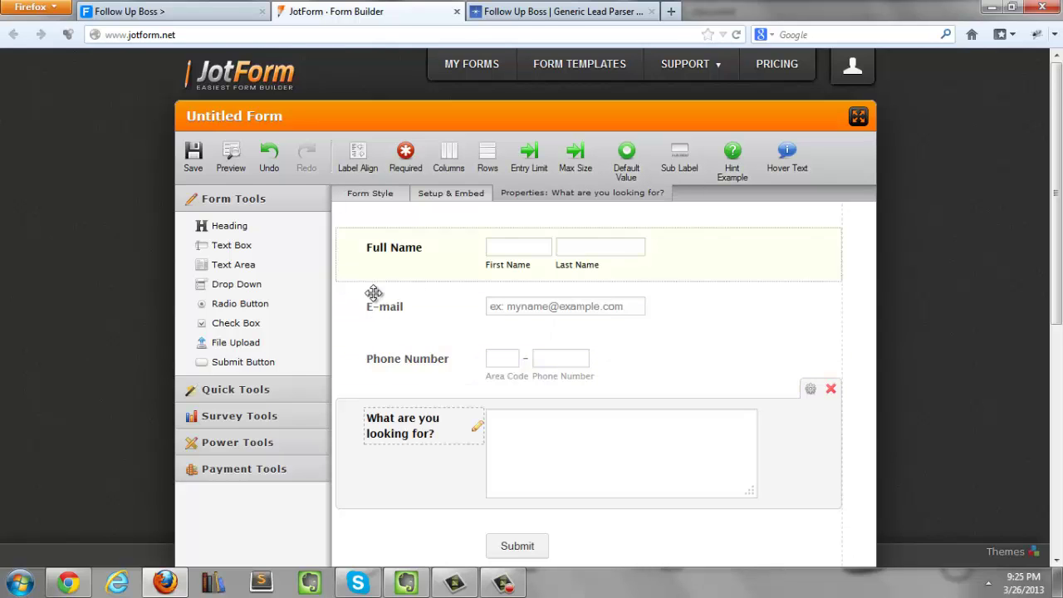
Step: Make the E-mail field required
scroll(429, 283, down, 2)
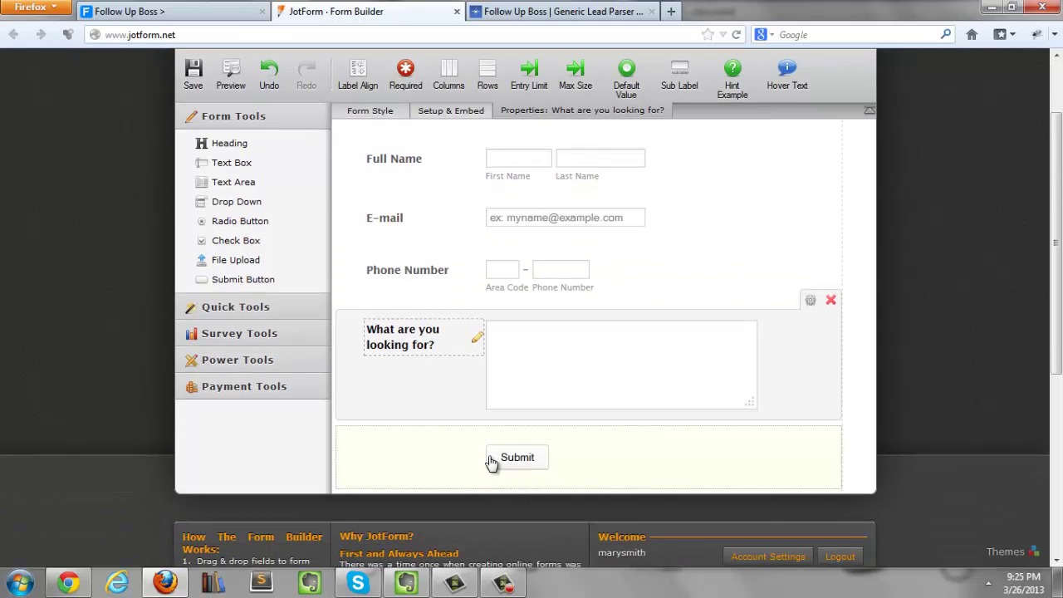
scroll(482, 451, up, 2)
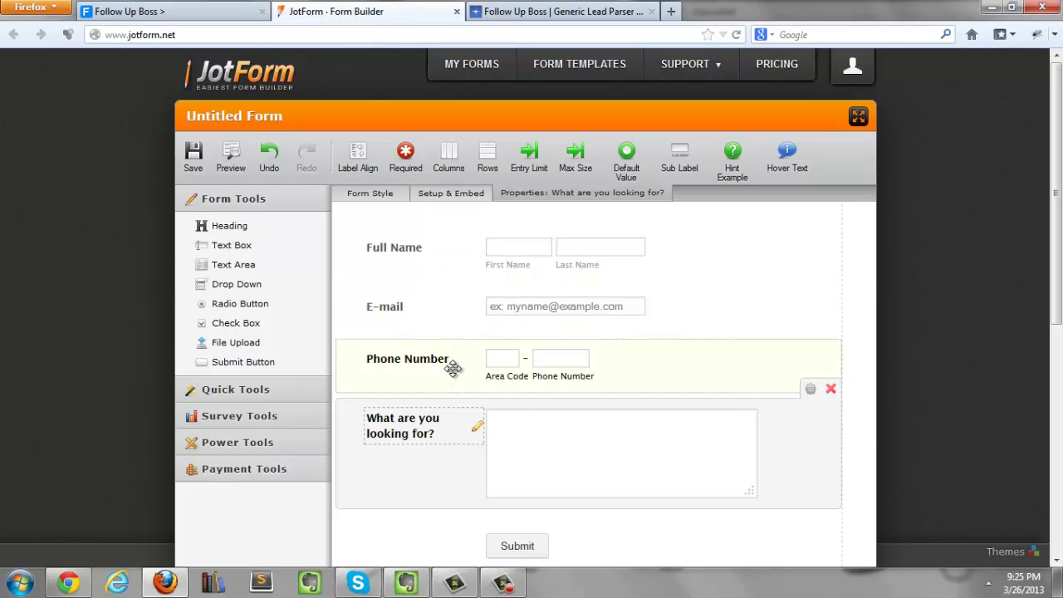
click(440, 326)
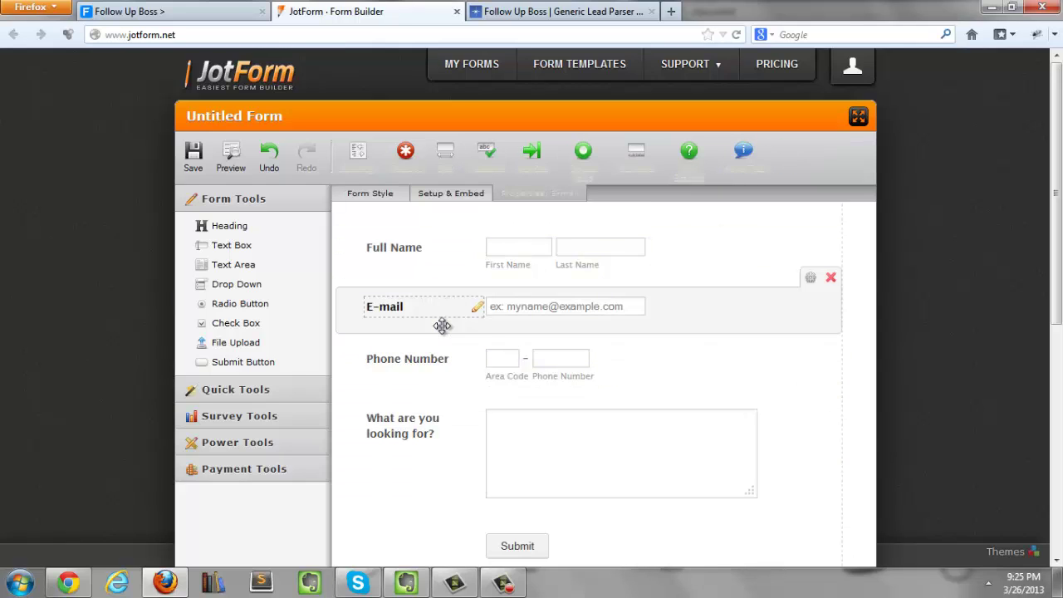
click(407, 157)
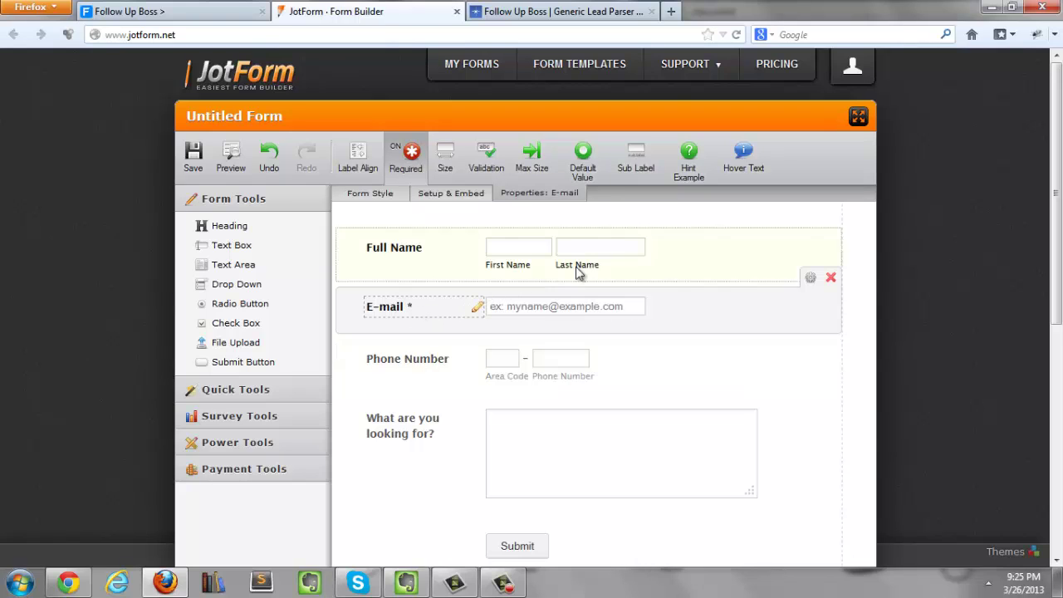
Step: Open the form's notification email and switch its body to Text Mode
click(437, 196)
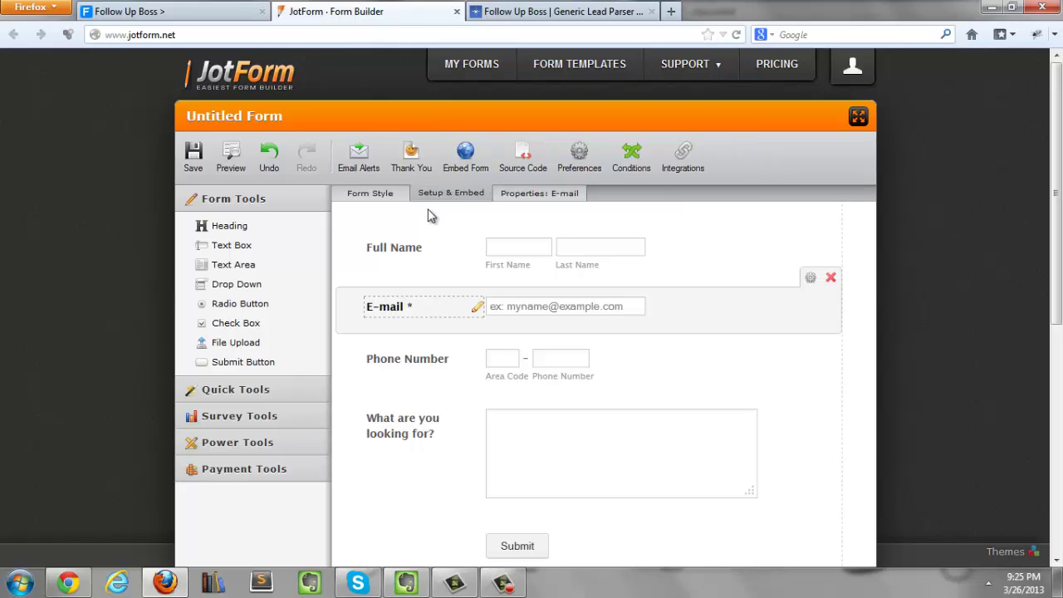
click(359, 158)
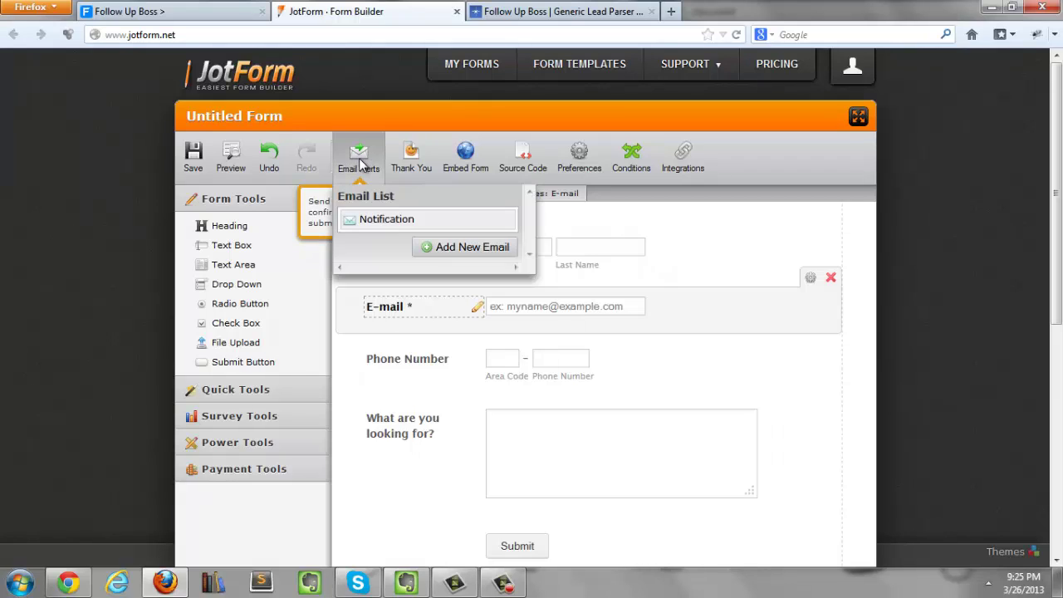
click(385, 224)
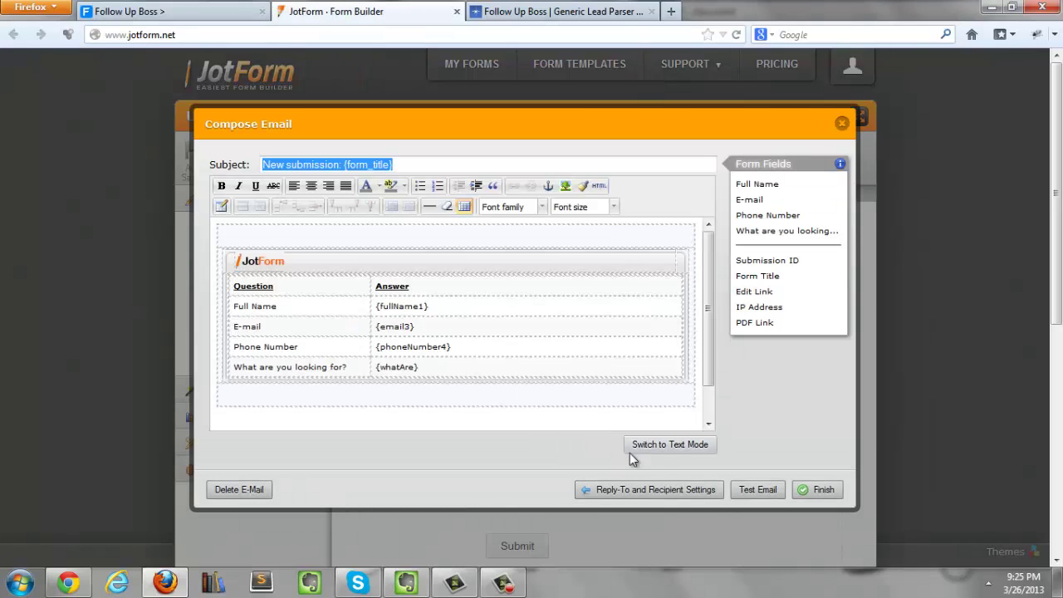
click(668, 445)
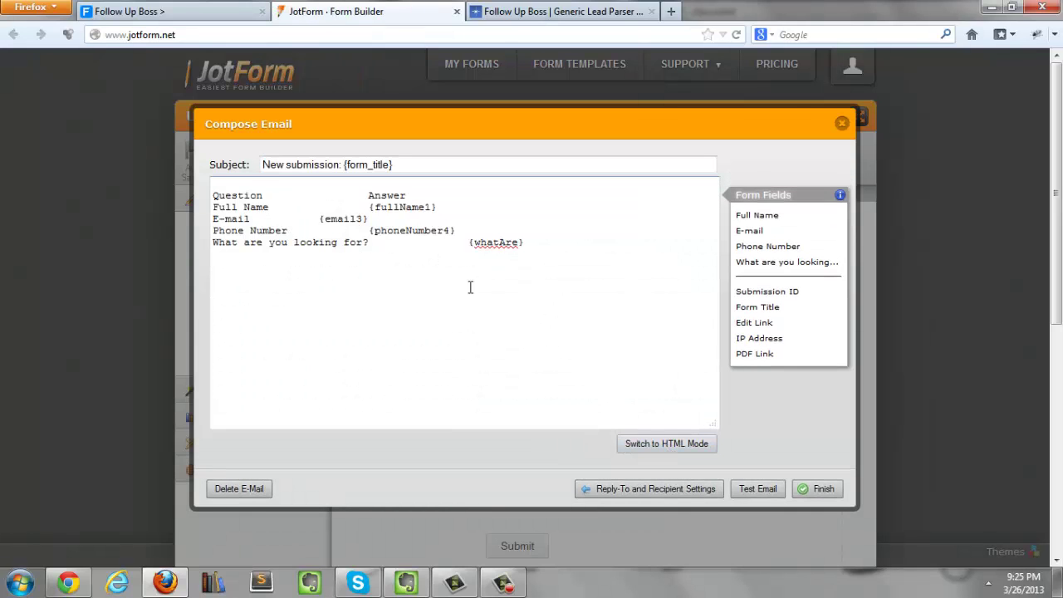
Step: Add blank lines above the answer table and select Follow Up Boss's full lead format sample
click(223, 184)
key(Return)
key(Return)
key(Return)
key(Return)
key(Return)
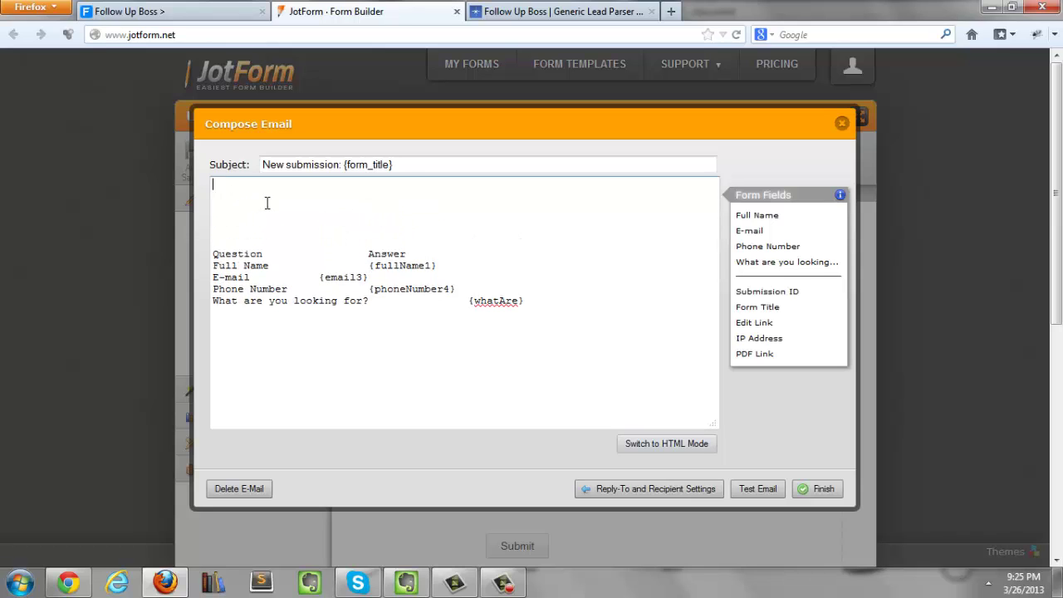
click(555, 12)
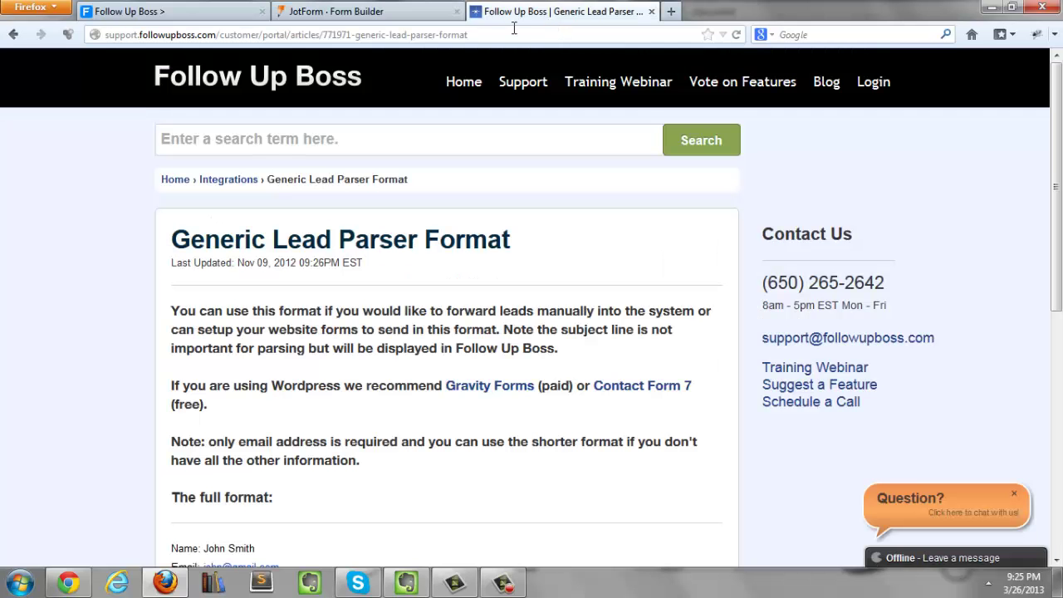
scroll(180, 268, down, 5)
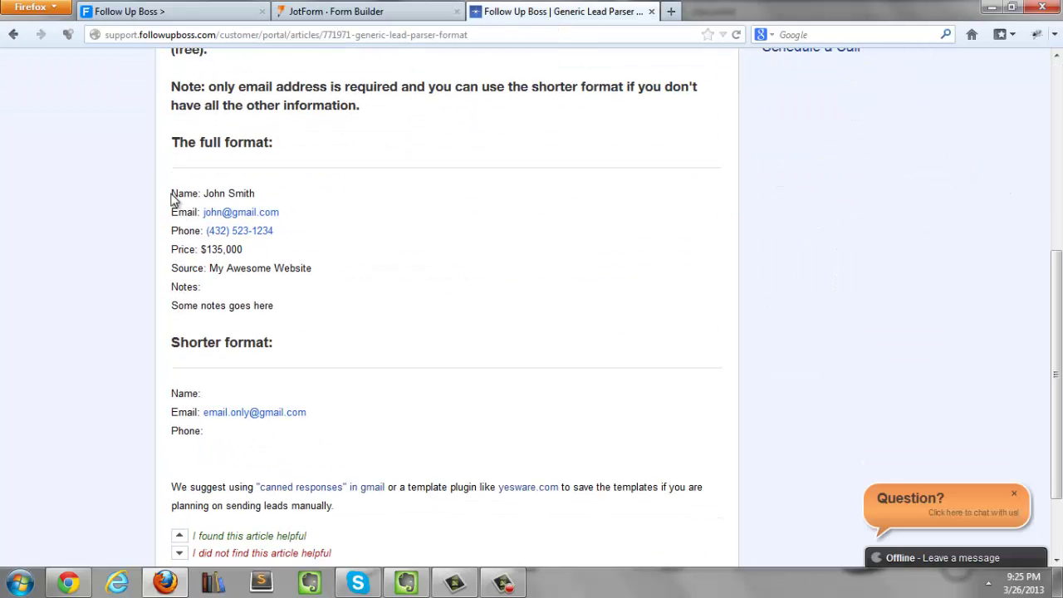
drag(172, 193, 307, 310)
key(ctrl+c)
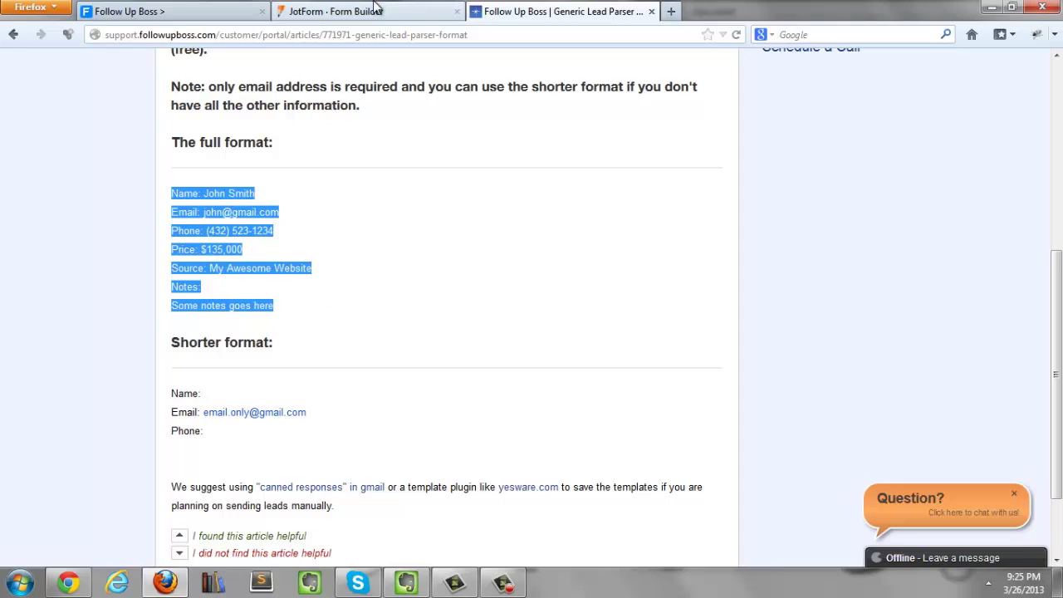
Step: Paste the lead format into the body and replace the sample name with {fullName1}
click(359, 12)
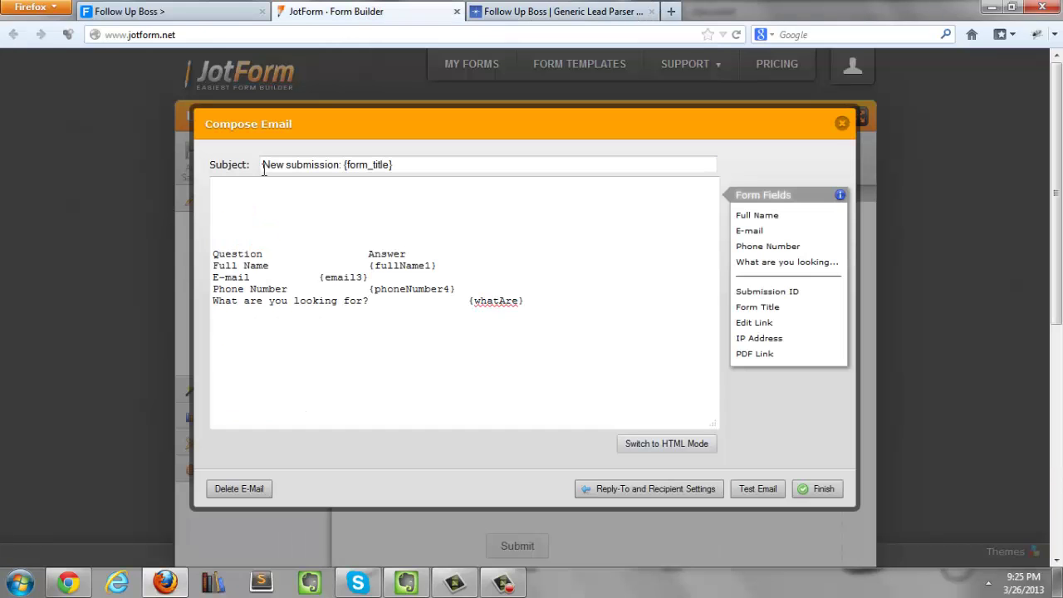
click(244, 185)
key(ctrl+v)
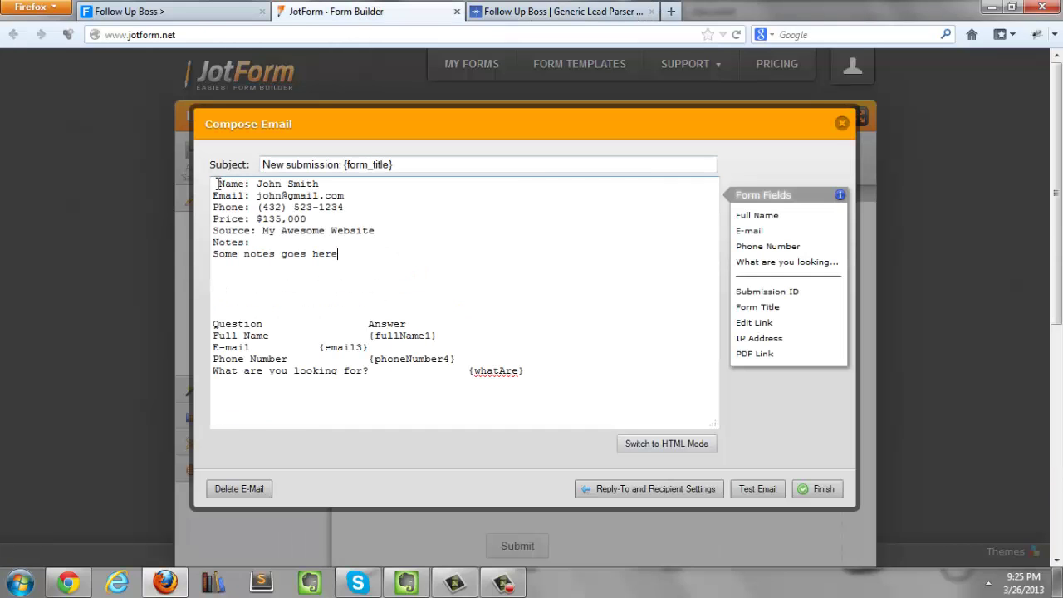
key(BackSpace)
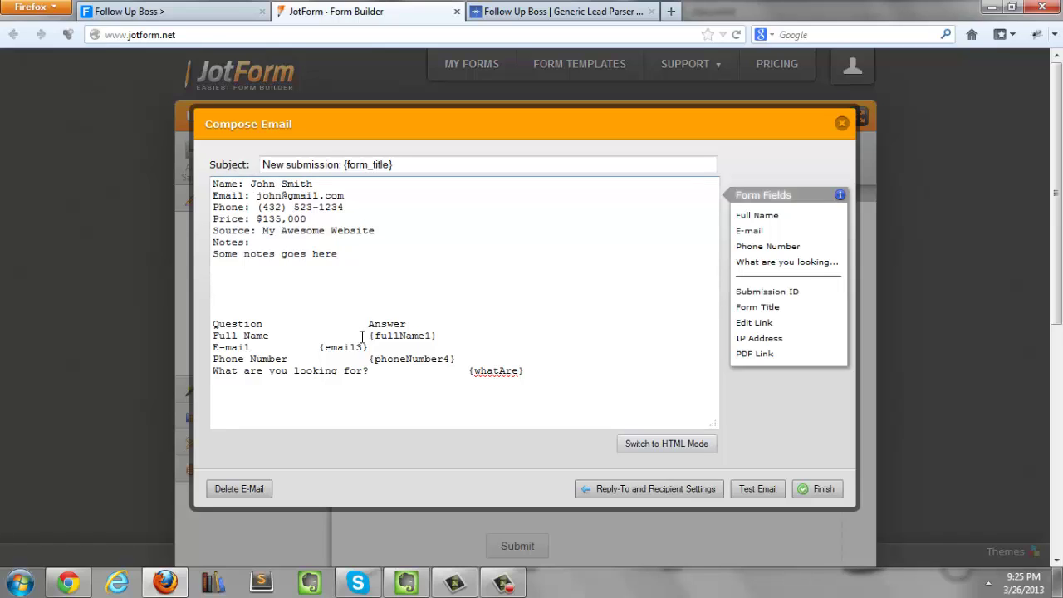
drag(371, 336, 445, 340)
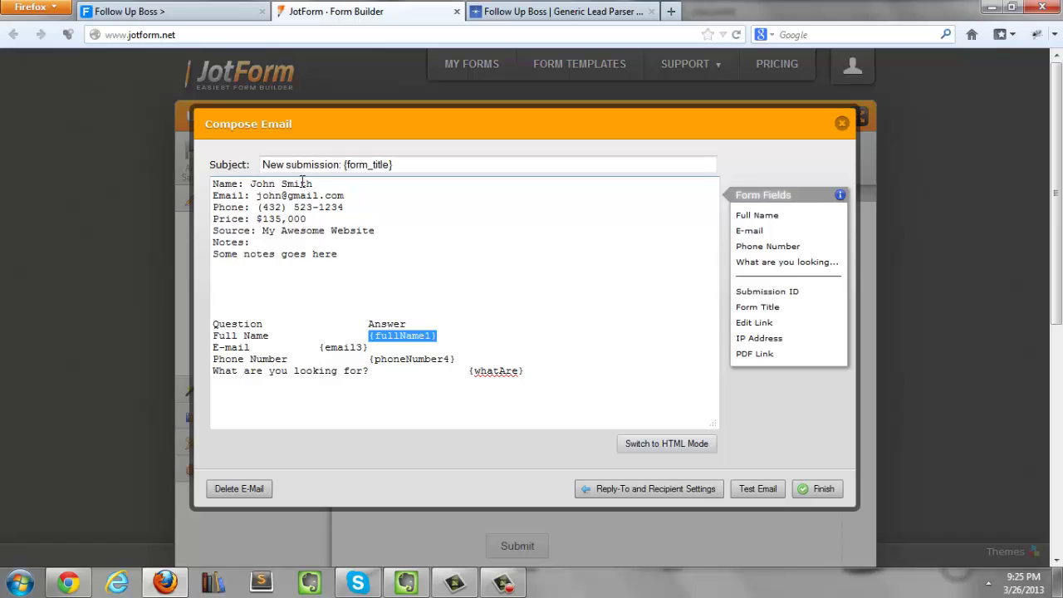
drag(251, 184, 325, 184)
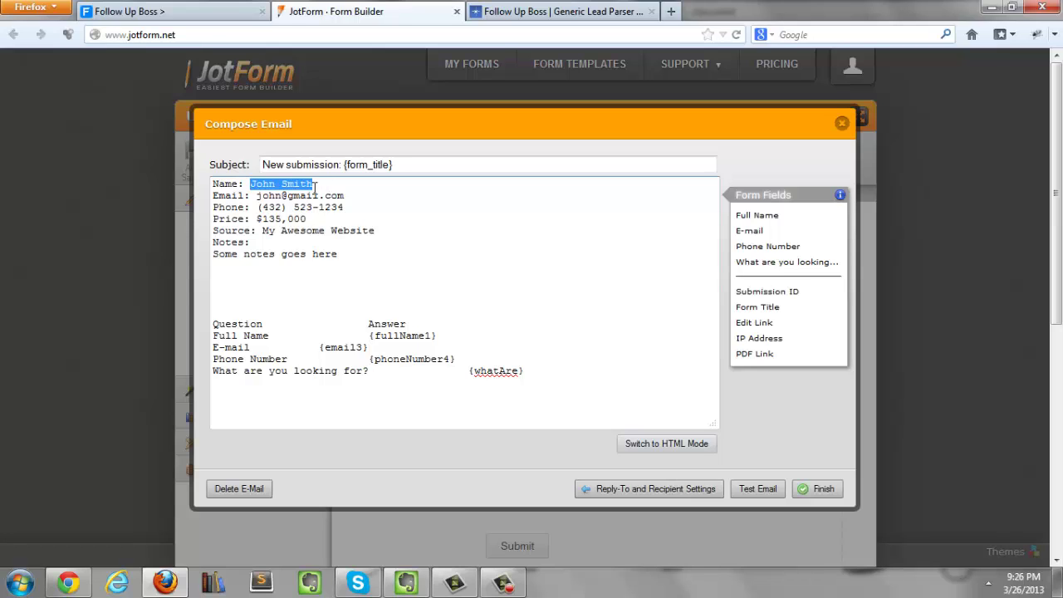
drag(366, 335, 446, 335)
key(ctrl+c)
drag(252, 184, 323, 181)
key(ctrl+v)
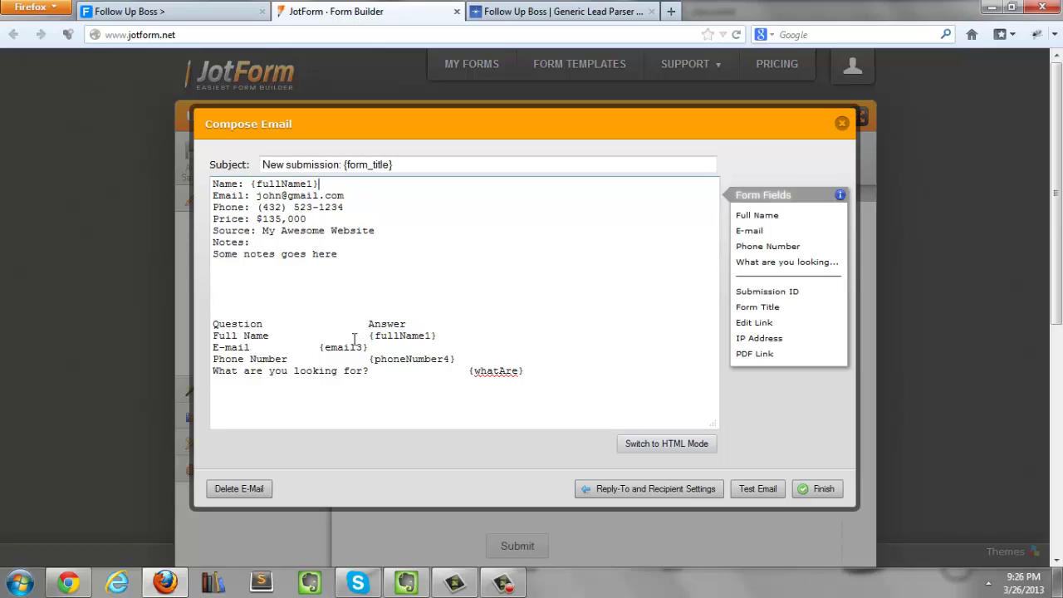
drag(252, 183, 323, 183)
Step: Replace sample Email and Phone with {email3} and {phoneNumber4}, and set the source to myawesomewebsite.com
drag(320, 347, 367, 336)
key(ctrl+c)
drag(257, 196, 355, 197)
key(ctrl+v)
drag(372, 359, 462, 360)
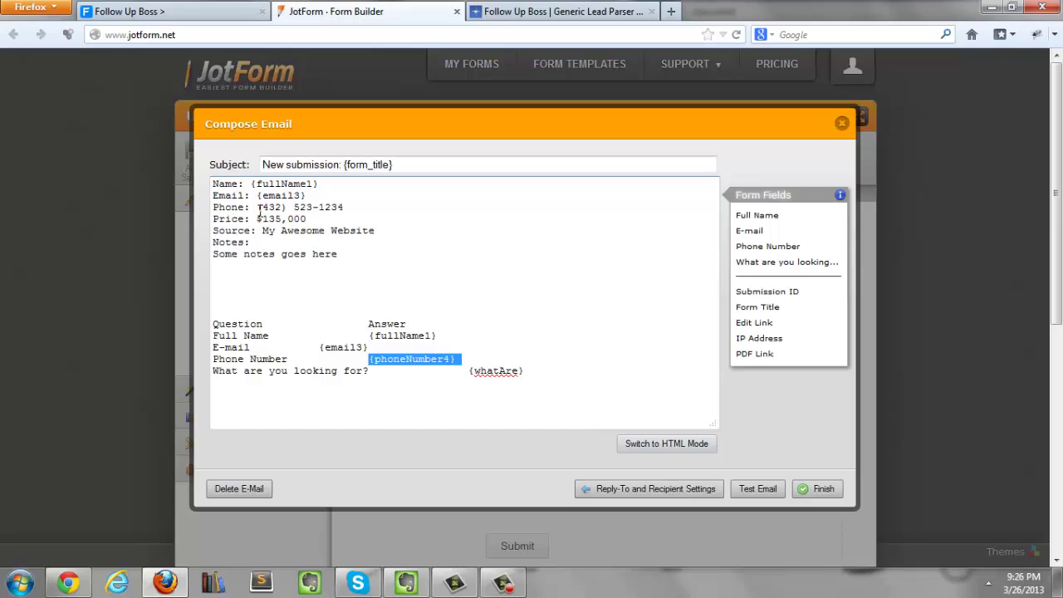
key(ctrl+c)
drag(257, 207, 344, 208)
key(ctrl+v)
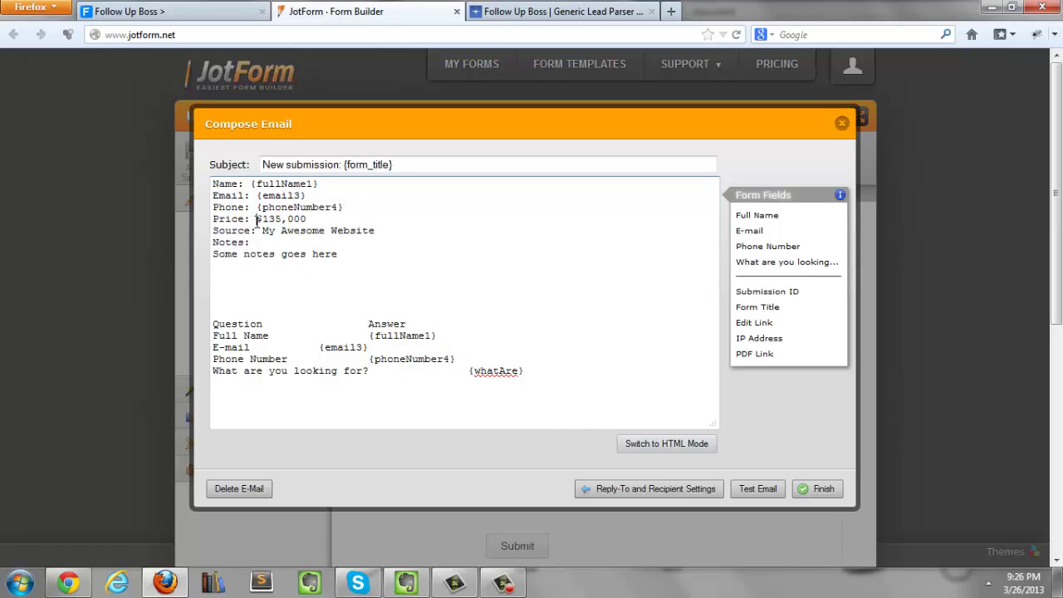
drag(257, 219, 379, 231)
key(BackSpace)
text(w)
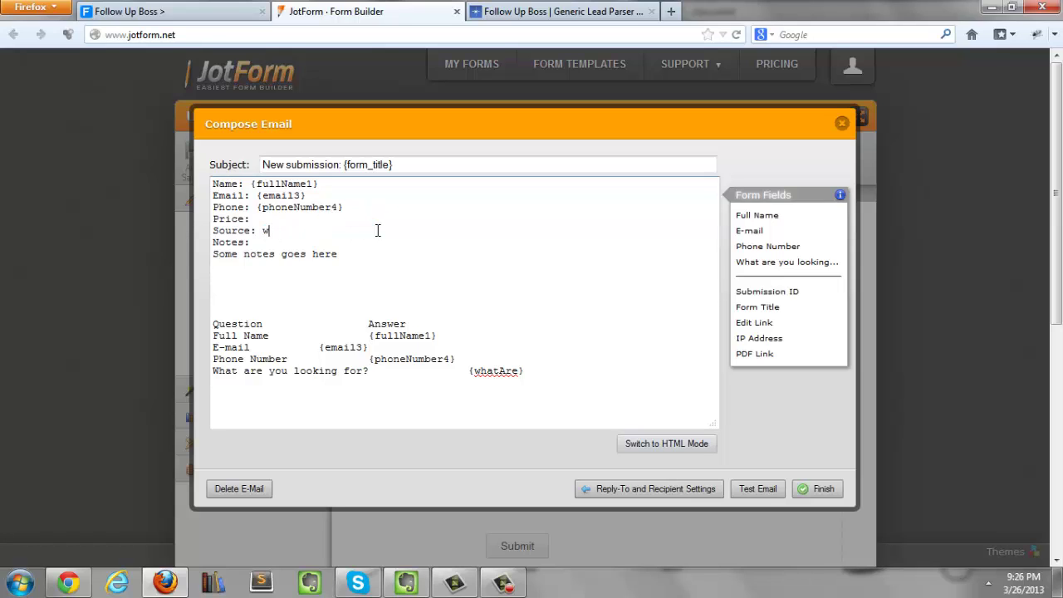
key(BackSpace)
text(myawesomewebsite.com)
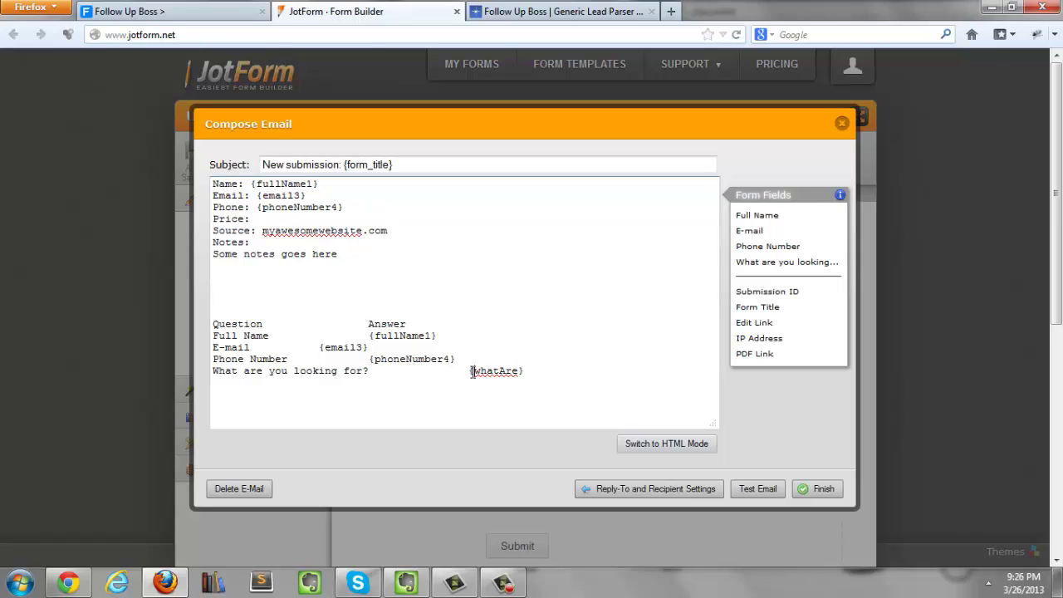
Step: Replace the sample Notes with {whatAre} and delete the old Question/Answer table
drag(470, 371, 526, 372)
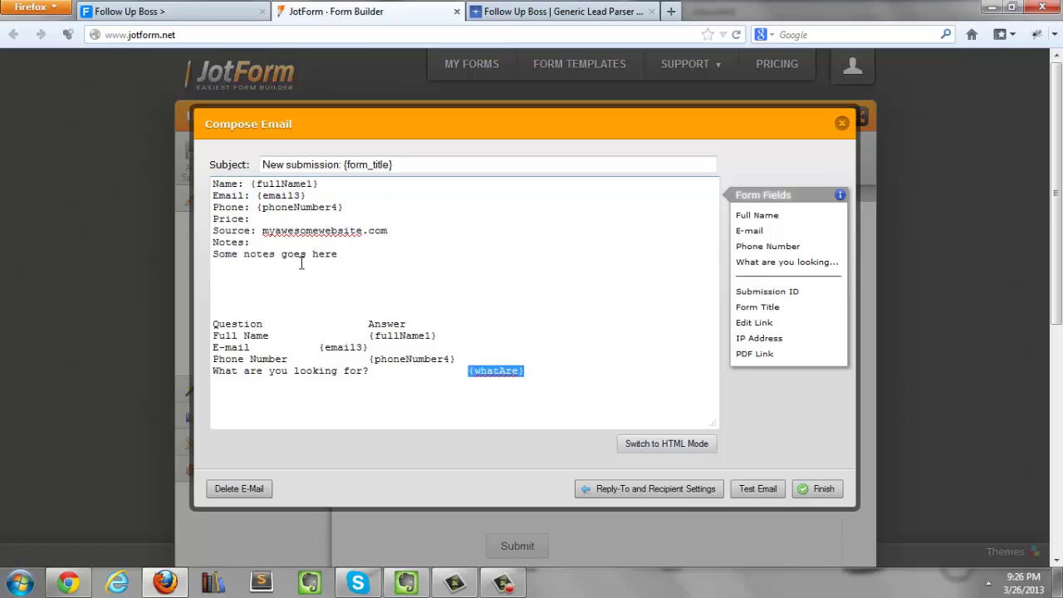
drag(347, 254, 213, 254)
key(ctrl+v)
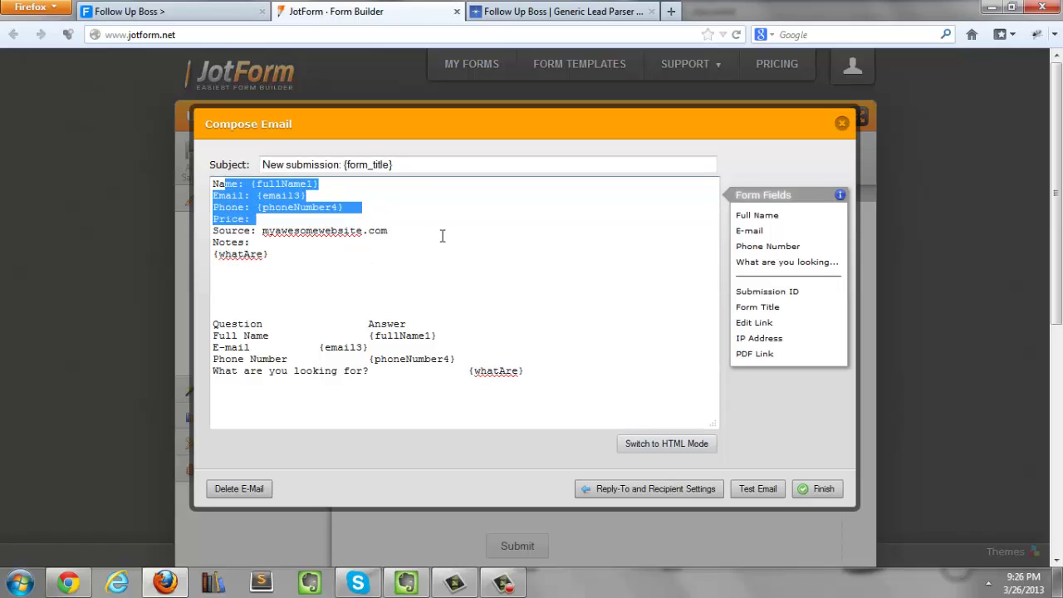
drag(443, 236, 447, 235)
click(445, 234)
drag(256, 254, 276, 254)
click(290, 256)
double_click(290, 257)
click(332, 257)
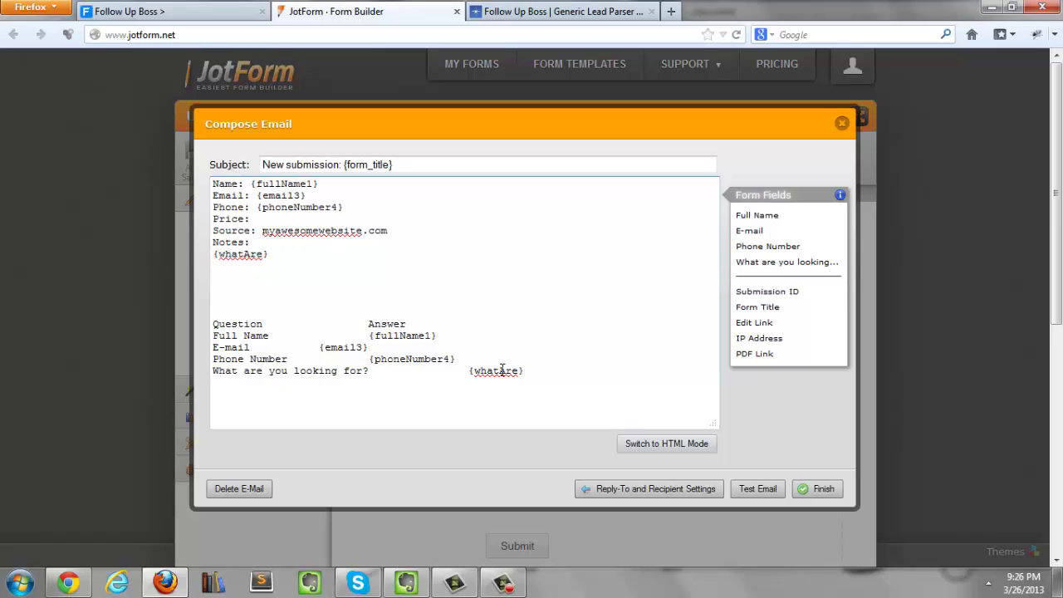
drag(551, 388, 193, 320)
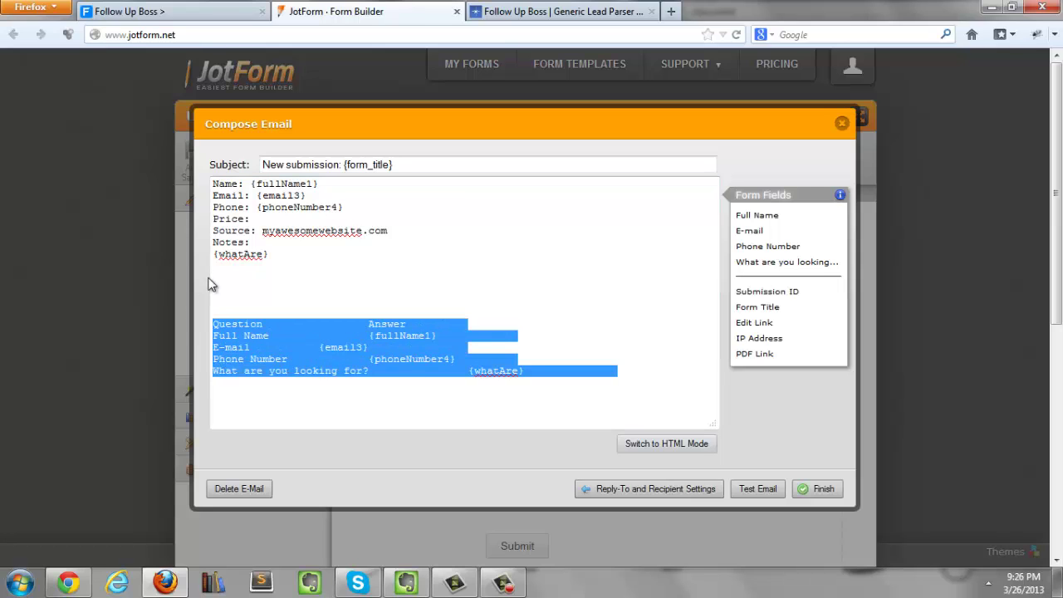
key(BackSpace)
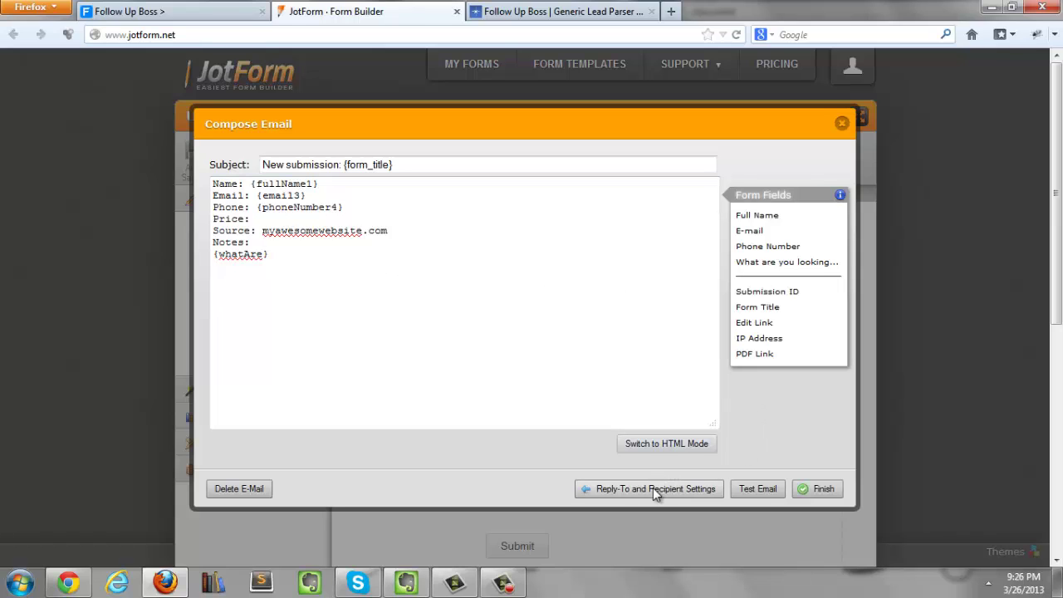
Step: Set the Recipient E-mail to the Follow Up Boss lead-forwarding address and finish the alert
click(625, 490)
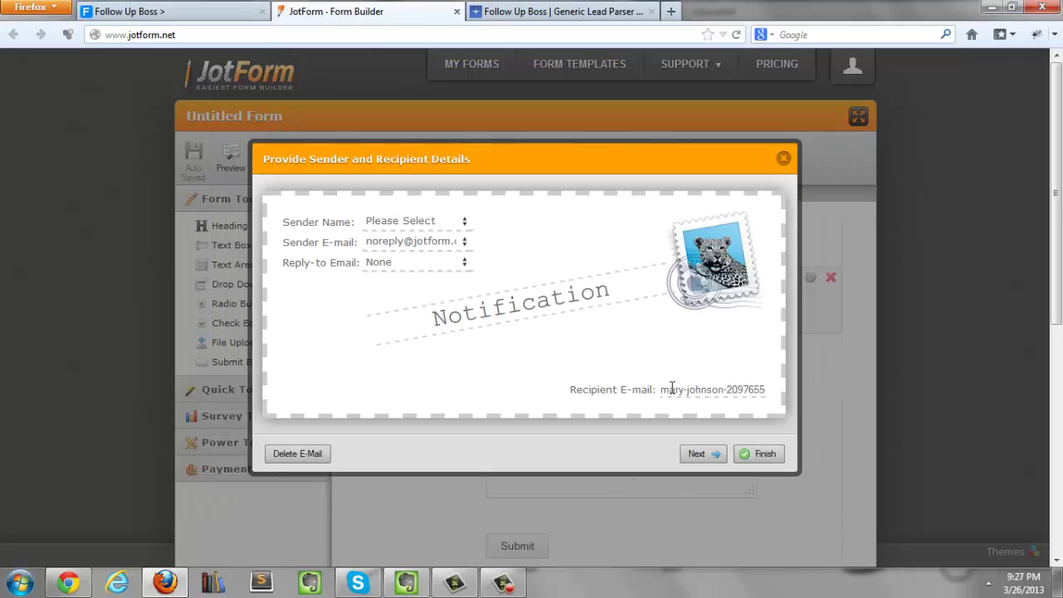
drag(665, 387, 627, 389)
drag(664, 391, 789, 389)
click(715, 392)
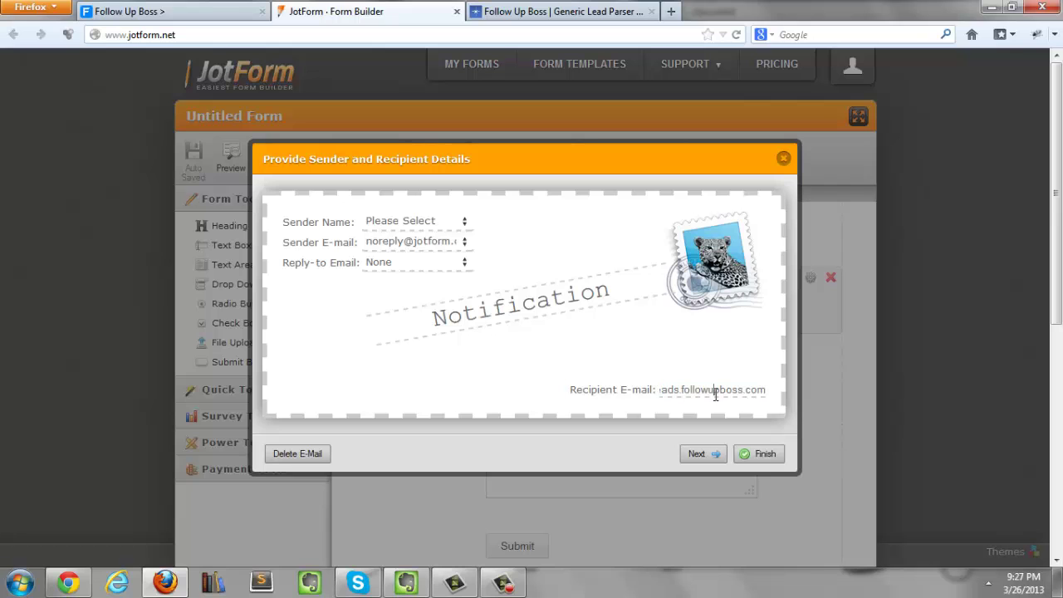
click(759, 454)
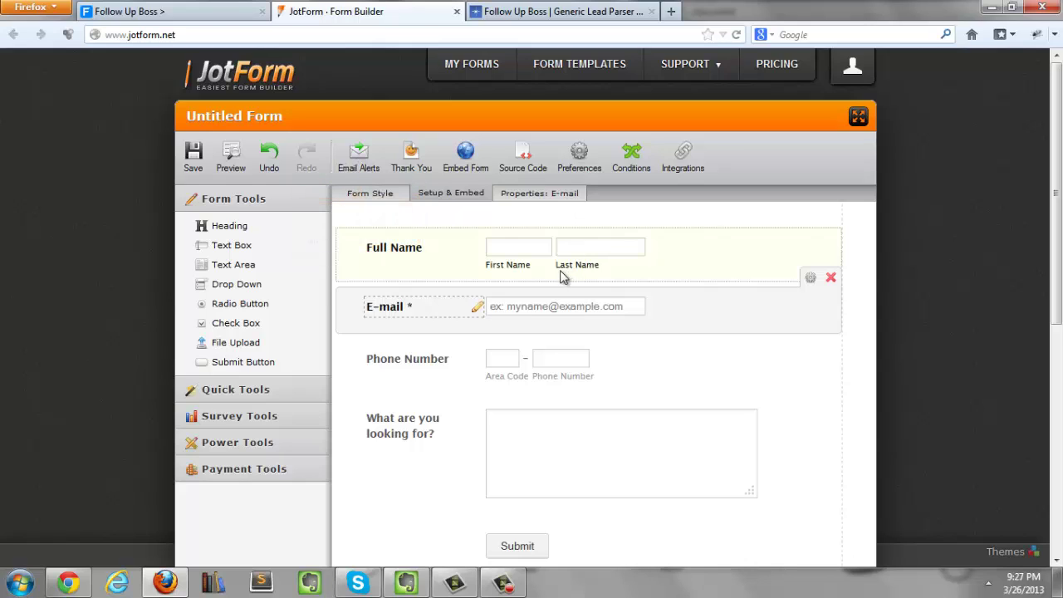
Step: Save the form, preview it, and enter a test lead's first name, last name and e-mail
click(194, 161)
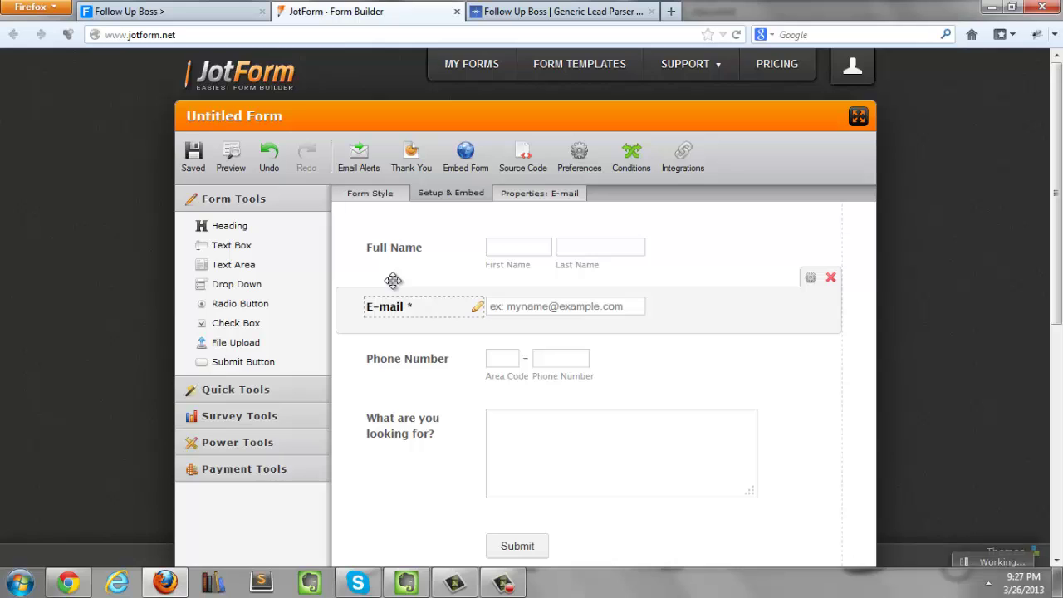
click(233, 158)
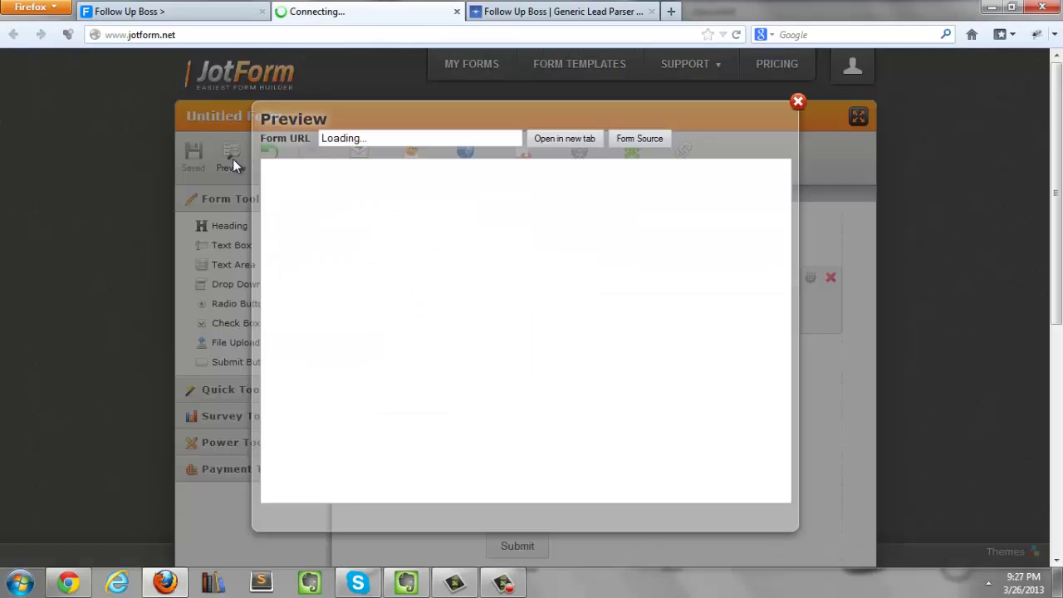
click(446, 196)
text(Mary)
key(Tab)
text(Test)
key(Tab)
text(mary)
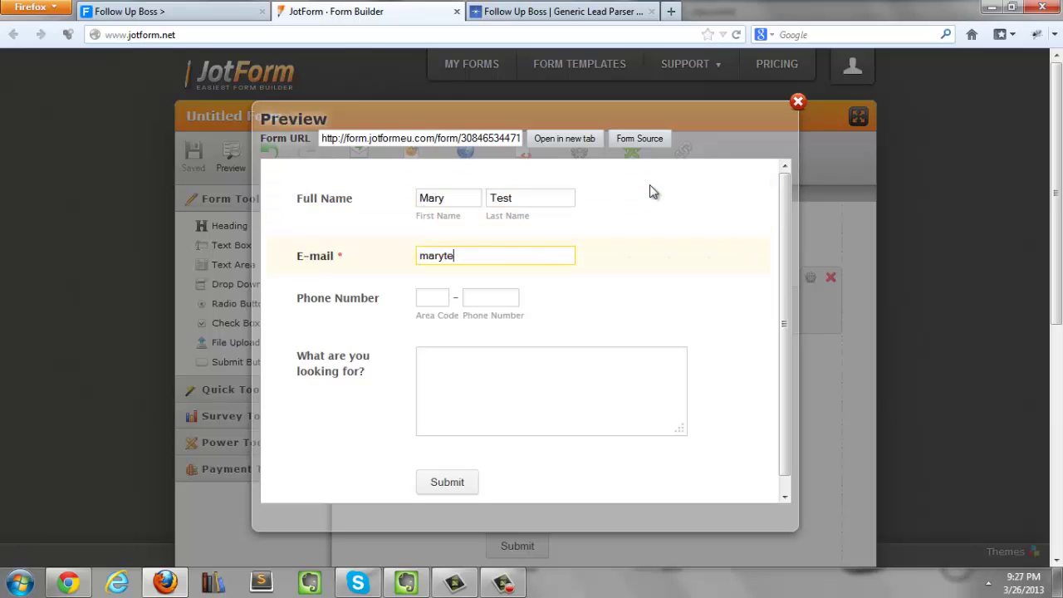
text(test@gmai.com)
Step: Enter a test phone number and 'test message.', then submit the entry
key(Tab)
text(530)
key(Tab)
text(43424234)
click(550, 366)
text(test mess)
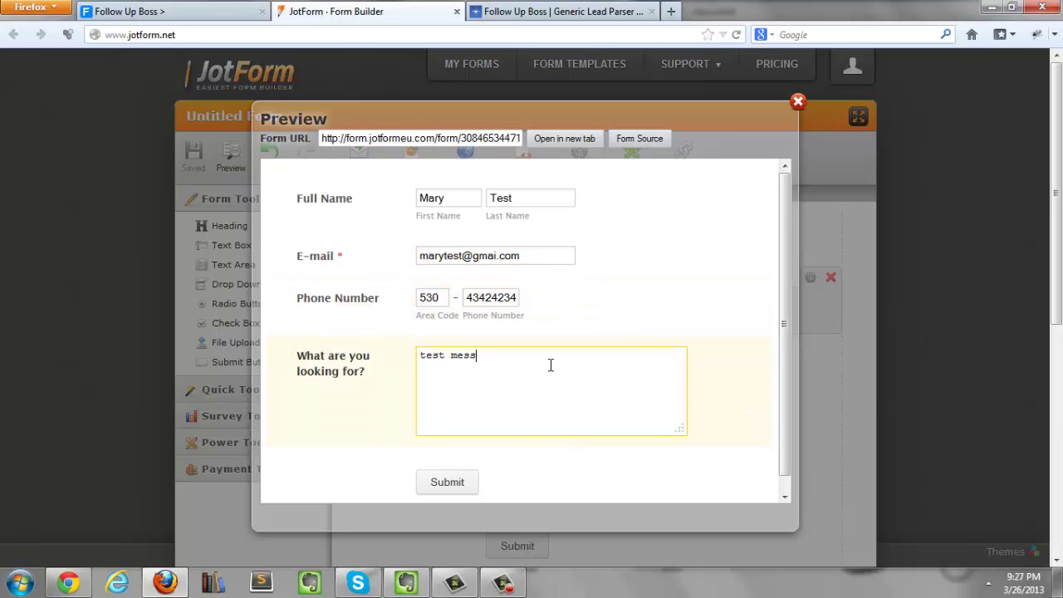
text(age.)
click(457, 483)
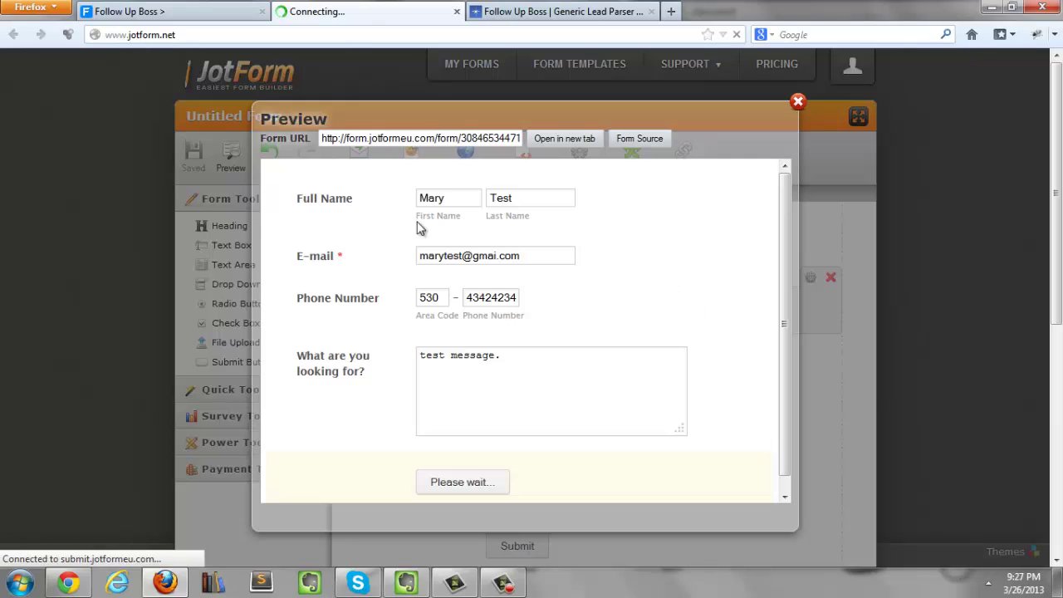
Step: In Follow Up Boss's All Contacts, check the new lead's email, phone and source website
click(797, 105)
click(170, 11)
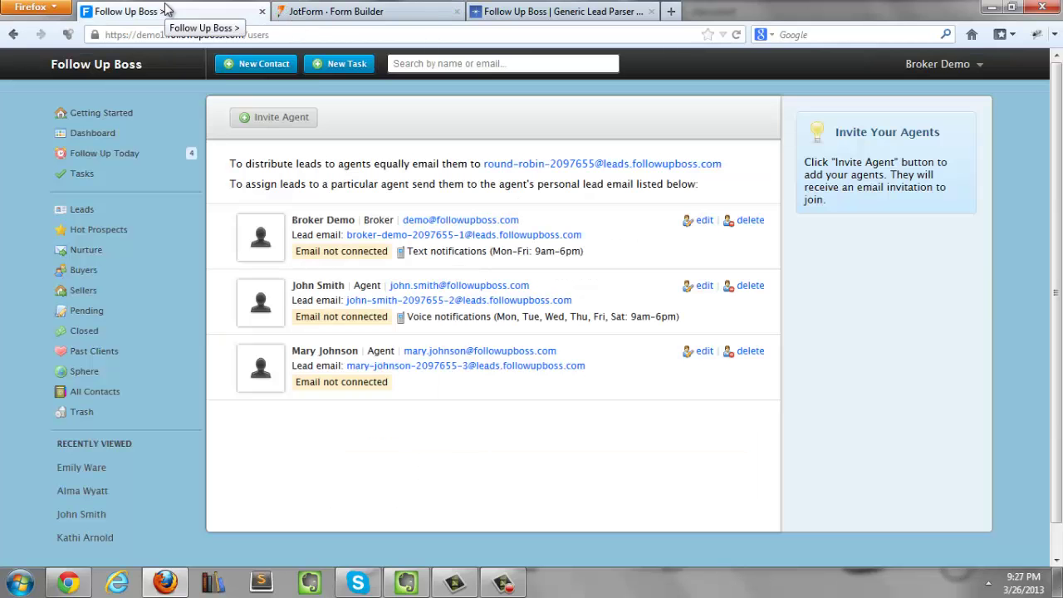
click(105, 391)
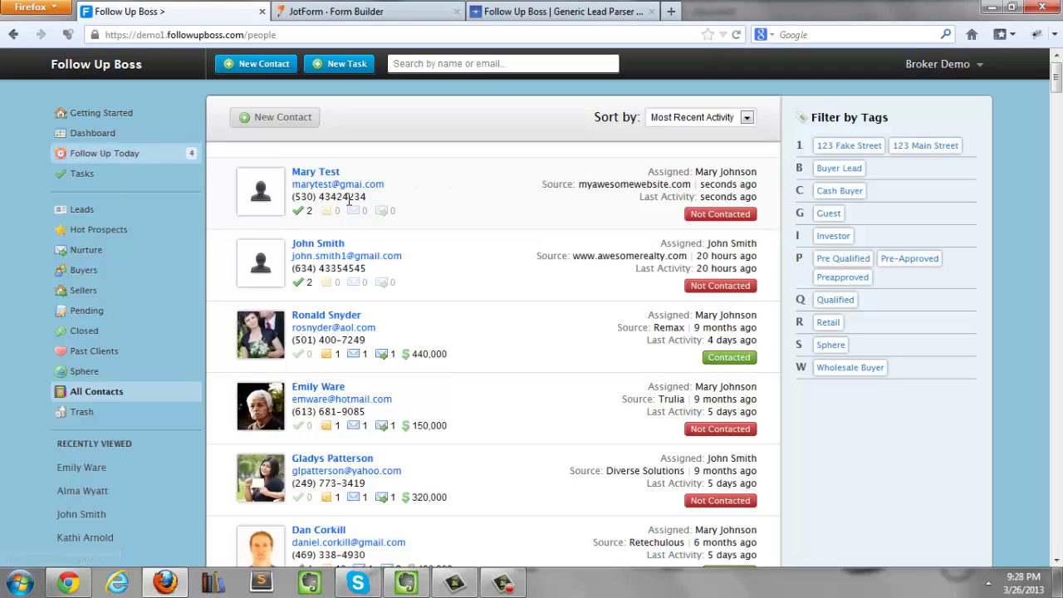
drag(389, 185, 301, 189)
drag(369, 197, 304, 196)
click(303, 194)
drag(579, 184, 690, 188)
click(612, 180)
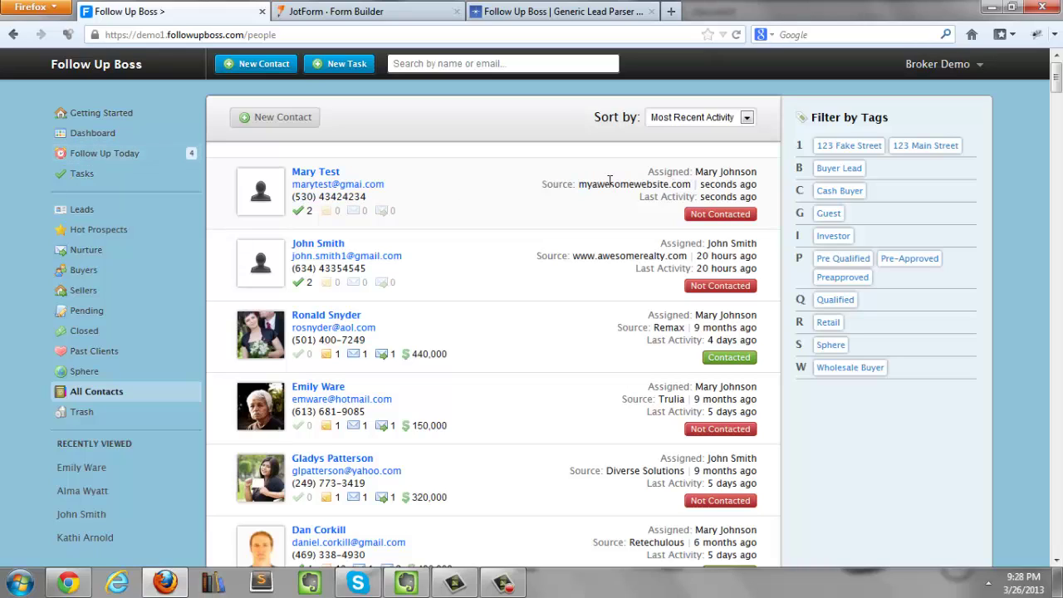
Step: Open the lead's 'New submission: Untitled Form' note, review the test message, and return
click(322, 178)
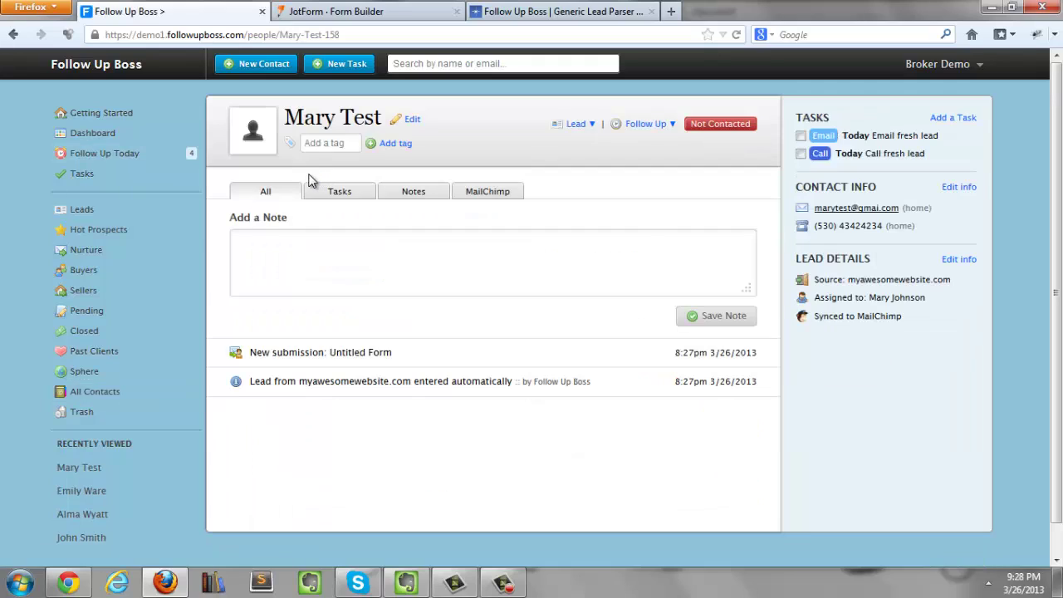
click(290, 358)
drag(230, 174, 325, 290)
drag(232, 283, 321, 290)
click(323, 291)
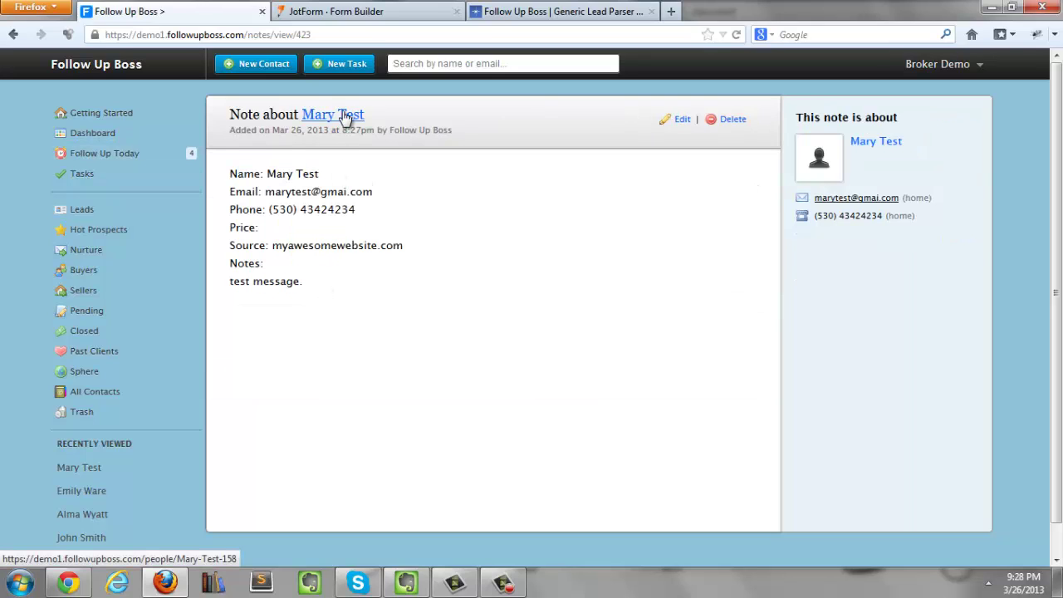
click(343, 114)
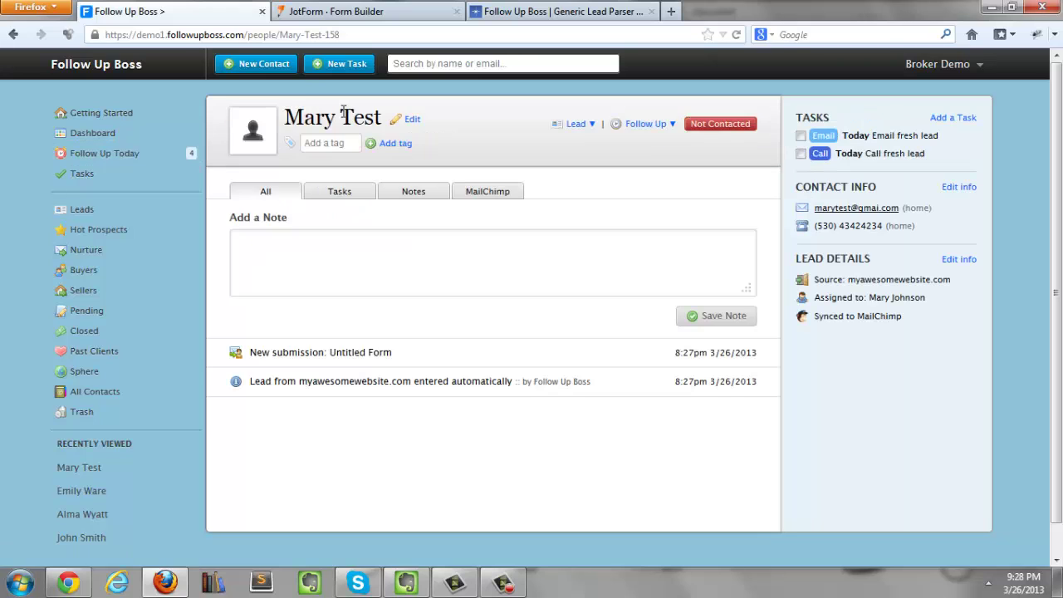
Step: Open Form Style > Themes and preview the Pastel, Paper Grey and Denim Jeans themes
click(347, 12)
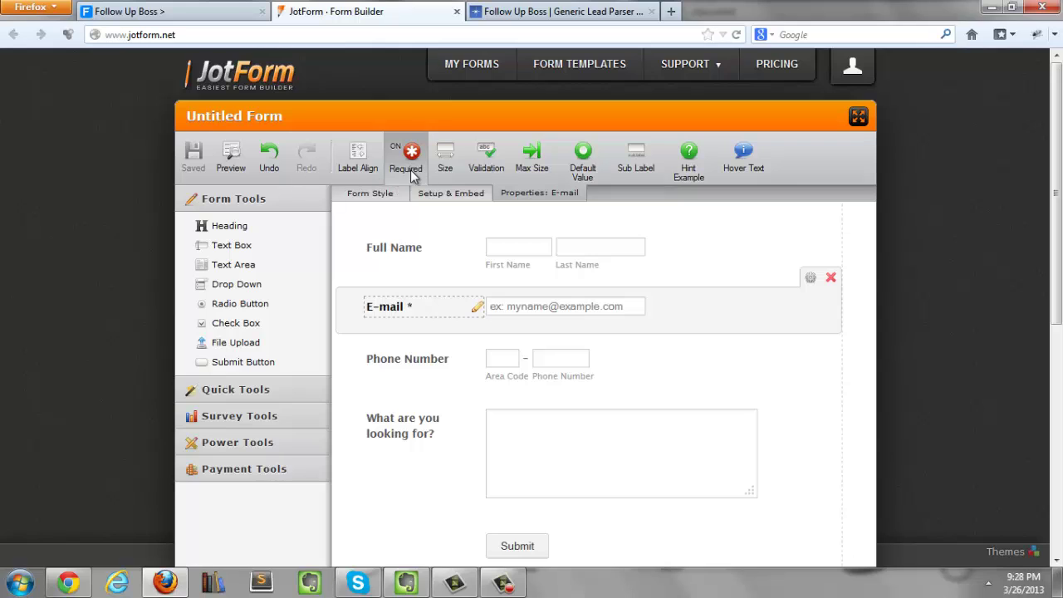
click(442, 196)
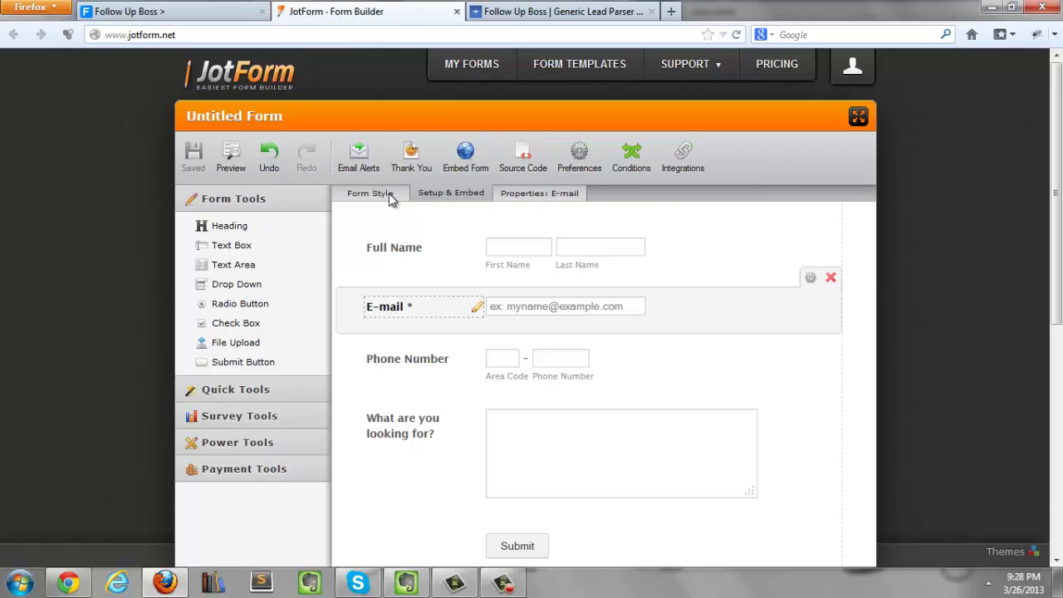
click(371, 193)
click(353, 158)
scroll(274, 274, down, 5)
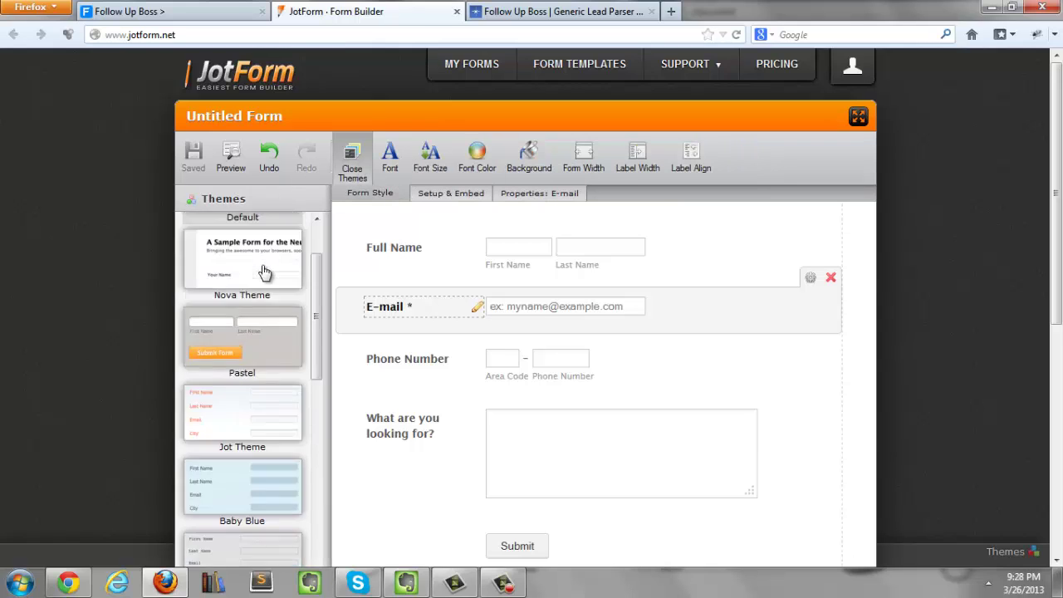
click(250, 262)
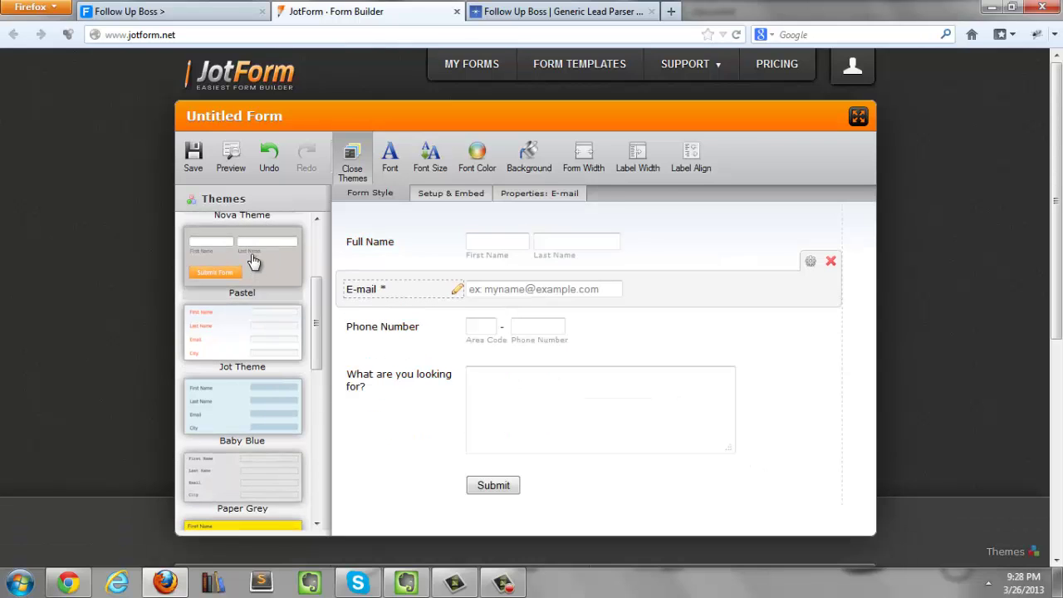
scroll(258, 261, down, 2)
click(245, 375)
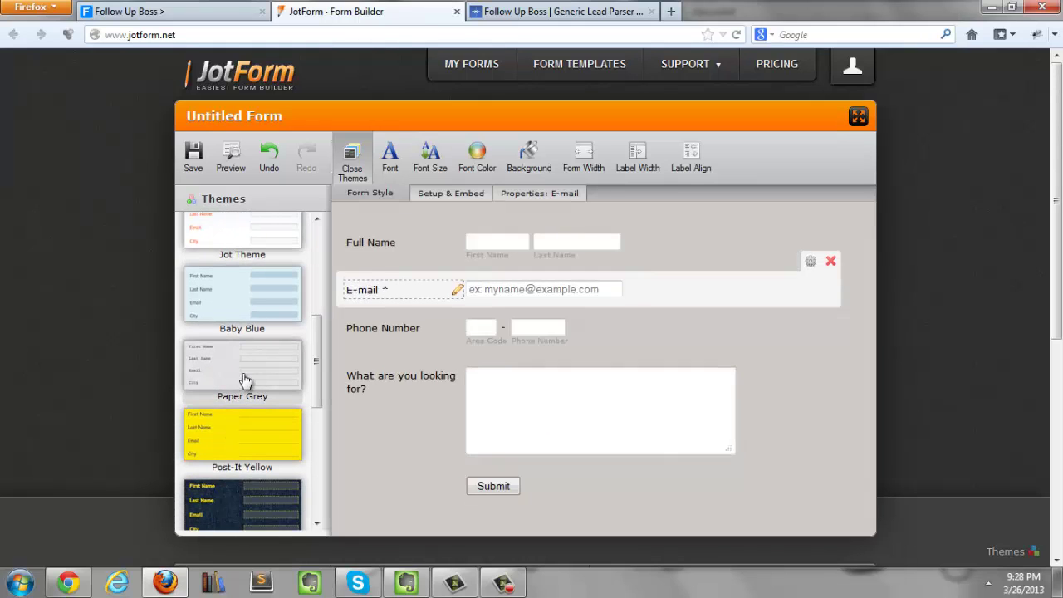
scroll(258, 353, down, 3)
click(252, 357)
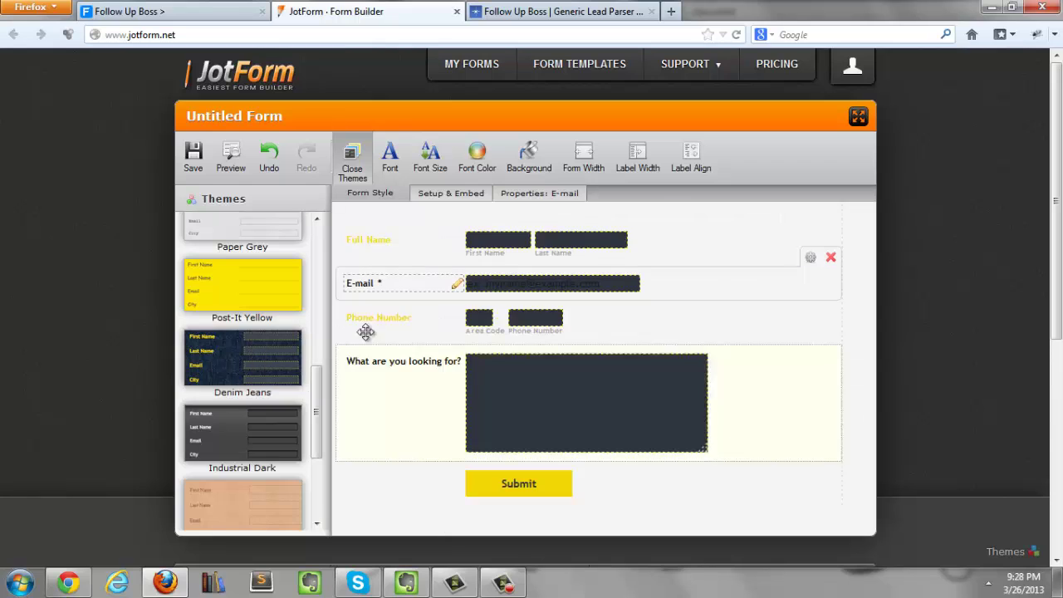
Step: Apply the Baby Blue theme and save the form
scroll(279, 316, down, 3)
scroll(261, 352, up, 6)
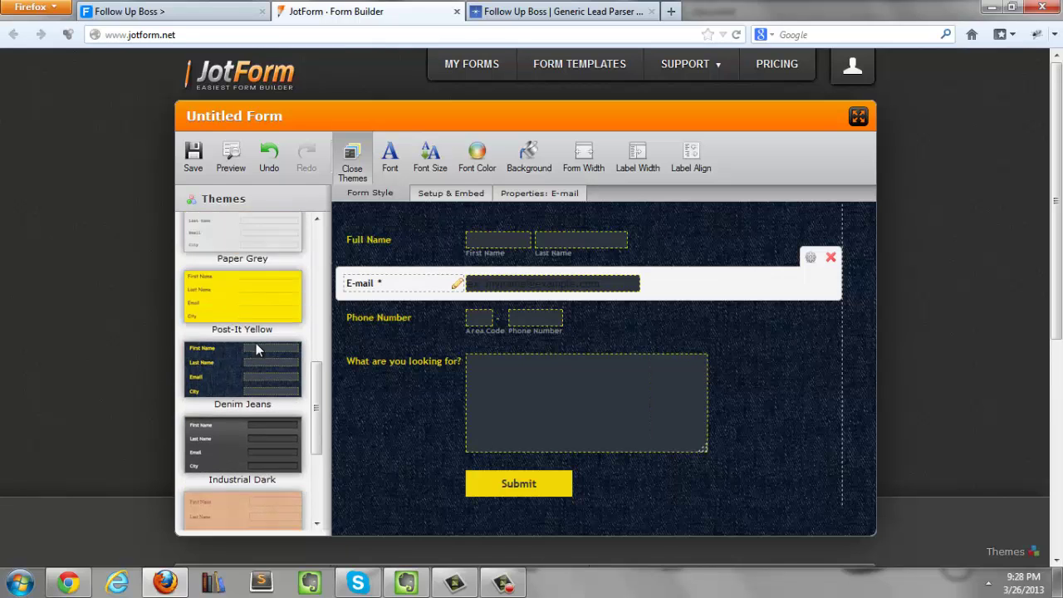
click(256, 355)
scroll(256, 356, down, 1)
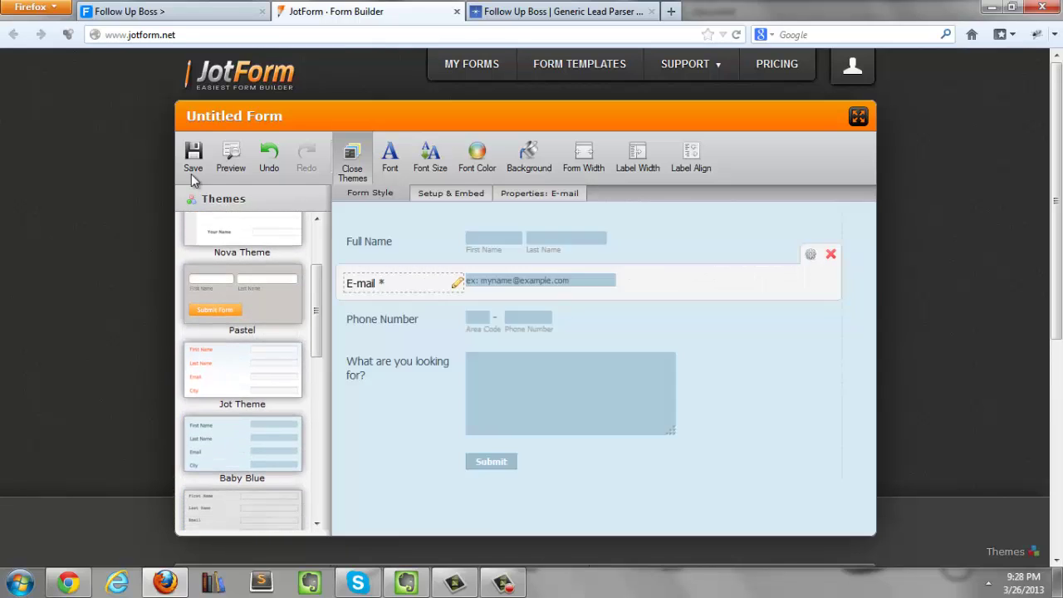
click(196, 158)
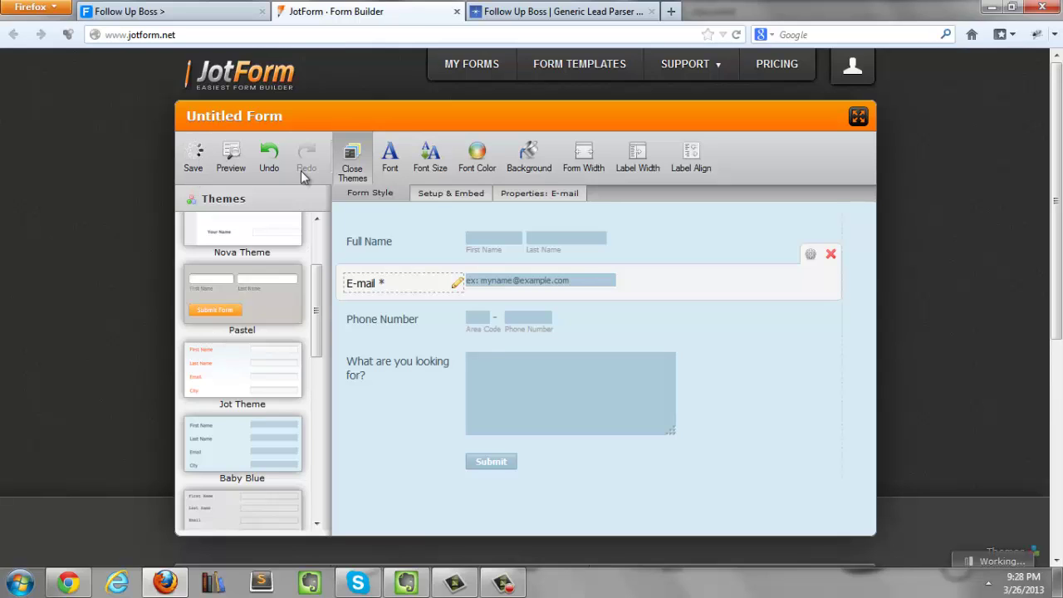
click(431, 196)
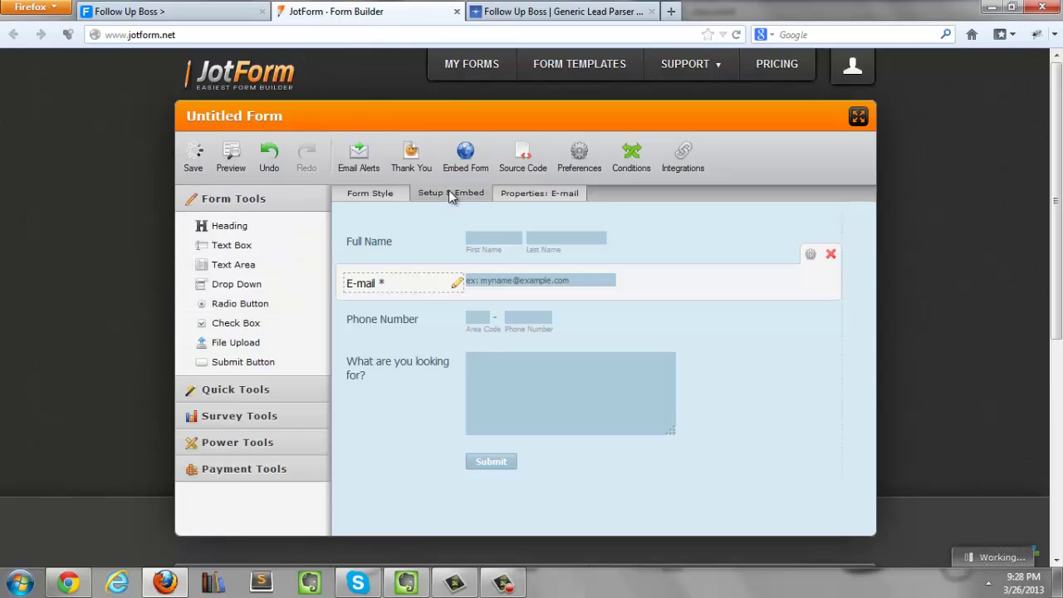
Step: Show the form's embed source code, select the whole script for copying, then close it
click(522, 156)
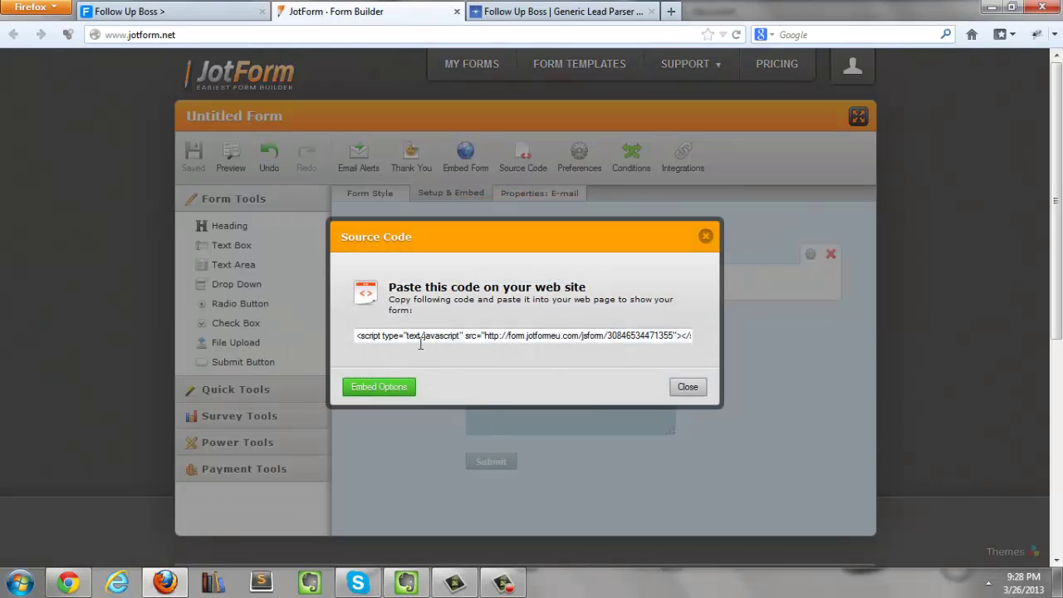
click(414, 339)
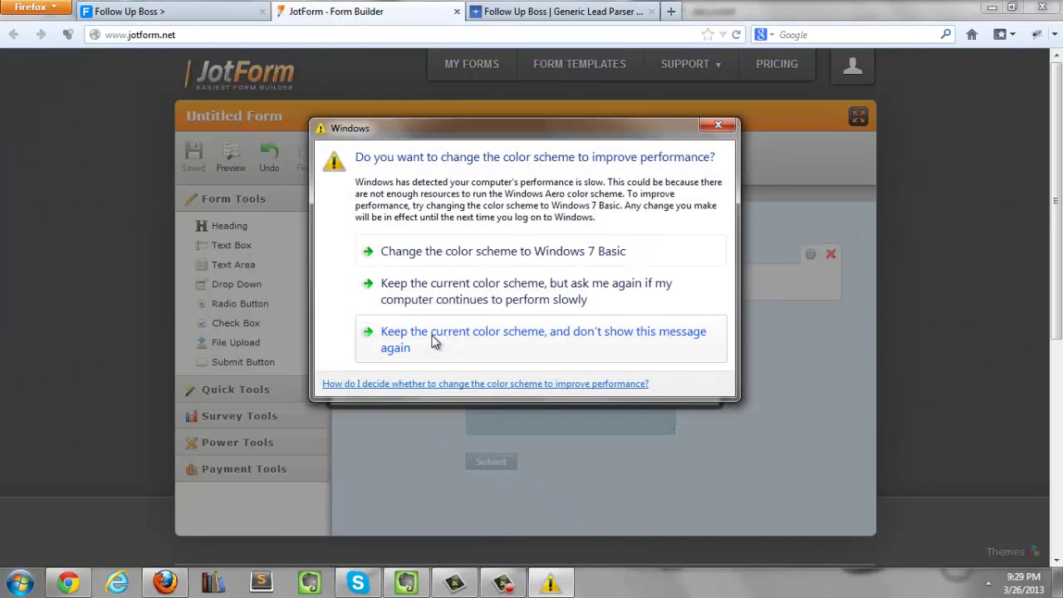
click(715, 135)
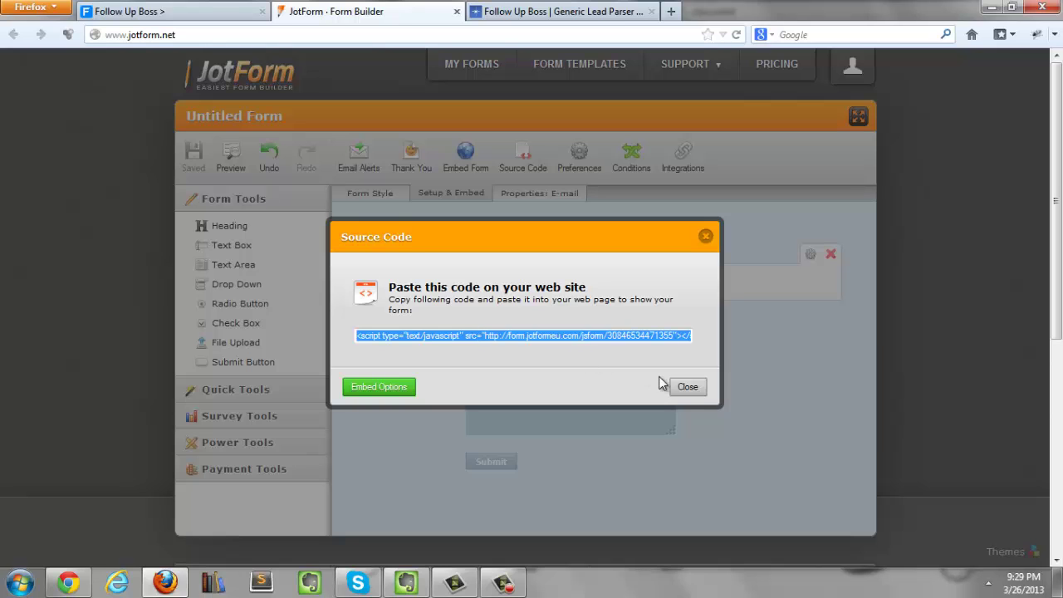
click(681, 386)
Step: Retitle the form 'Contact Us Form' and save it
click(241, 117)
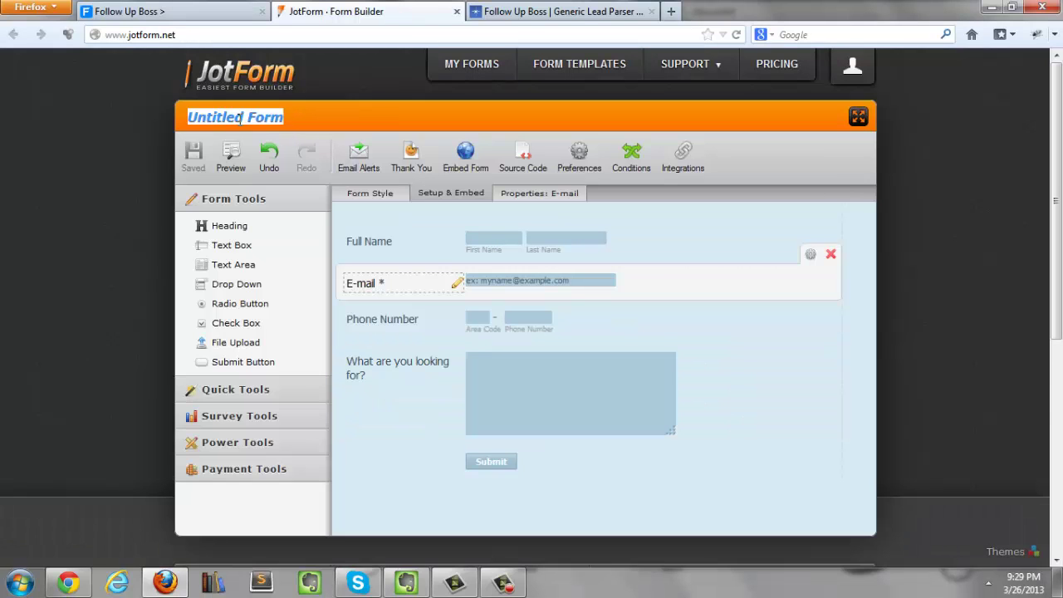
text(Contact Us)
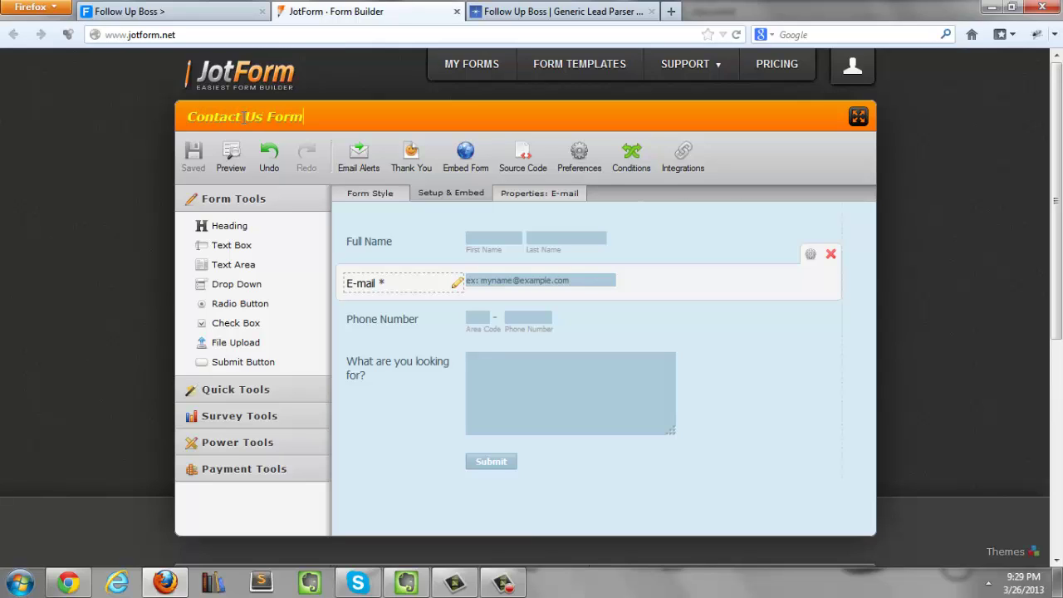
click(139, 190)
click(191, 156)
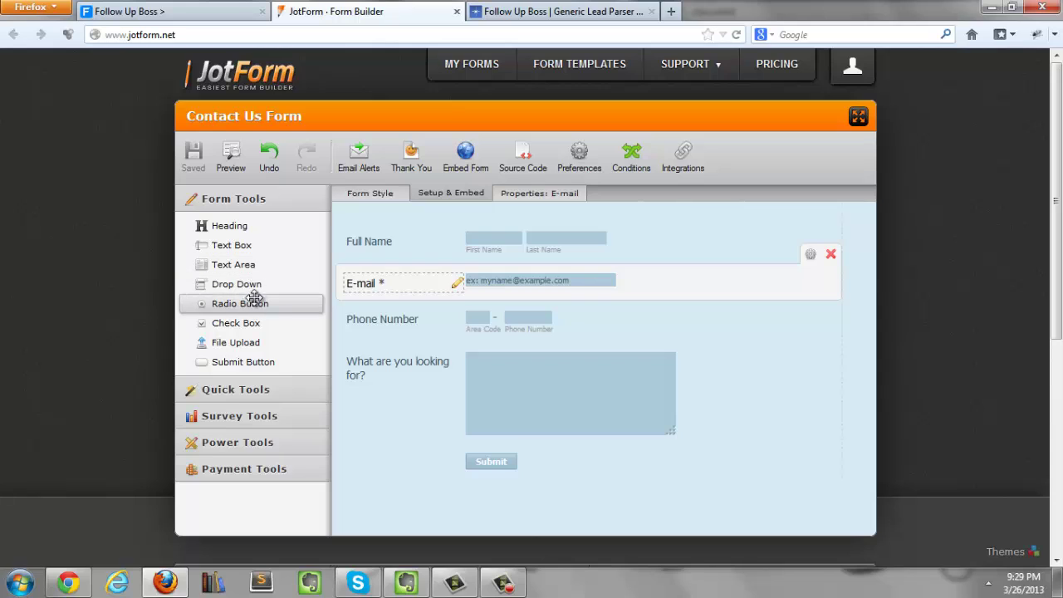
Step: Look over the saved Contact Us Form, then briefly reopen and close the embed source code
drag(249, 284, 345, 275)
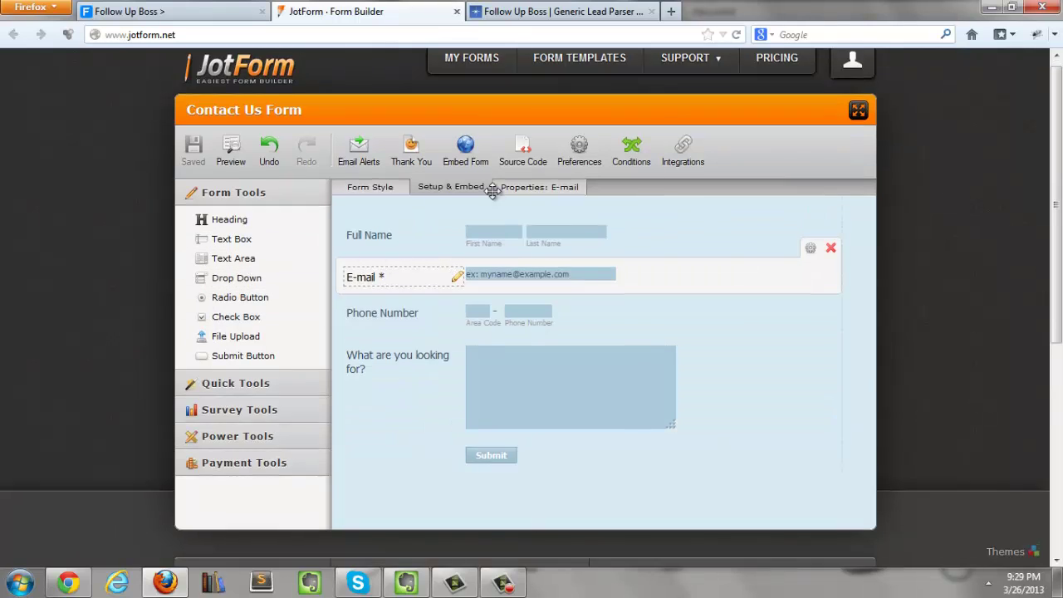
scroll(493, 198, down, 7)
scroll(493, 198, up, 7)
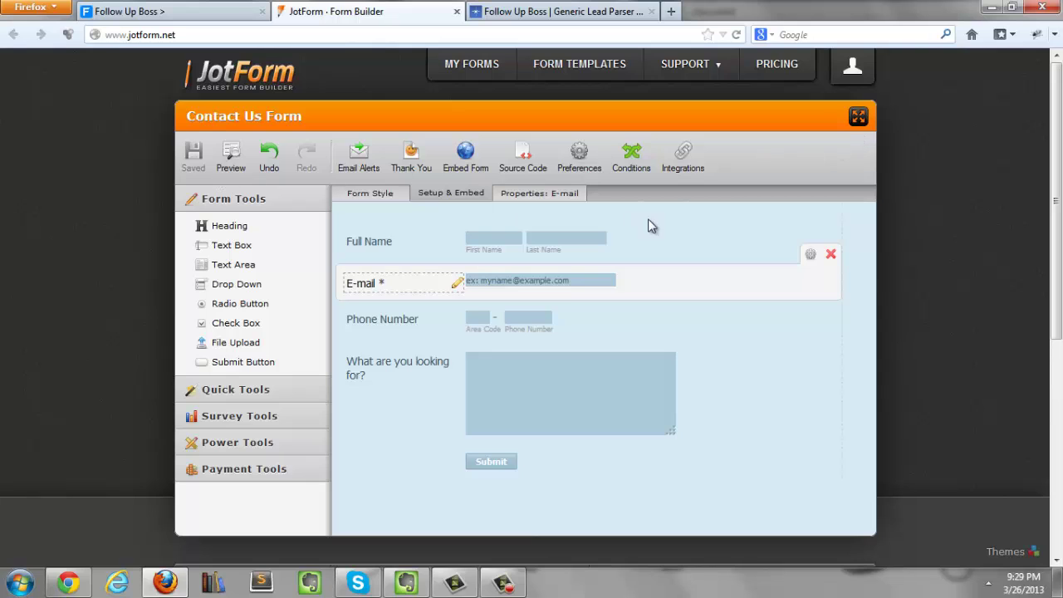
scroll(440, 183, down, 5)
scroll(549, 196, up, 5)
click(523, 166)
click(706, 233)
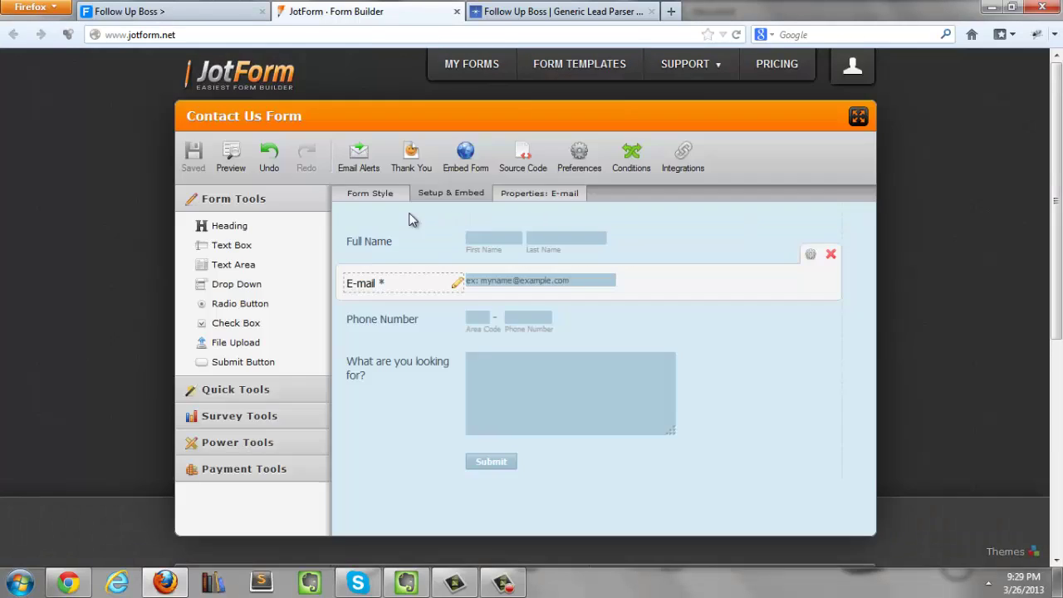